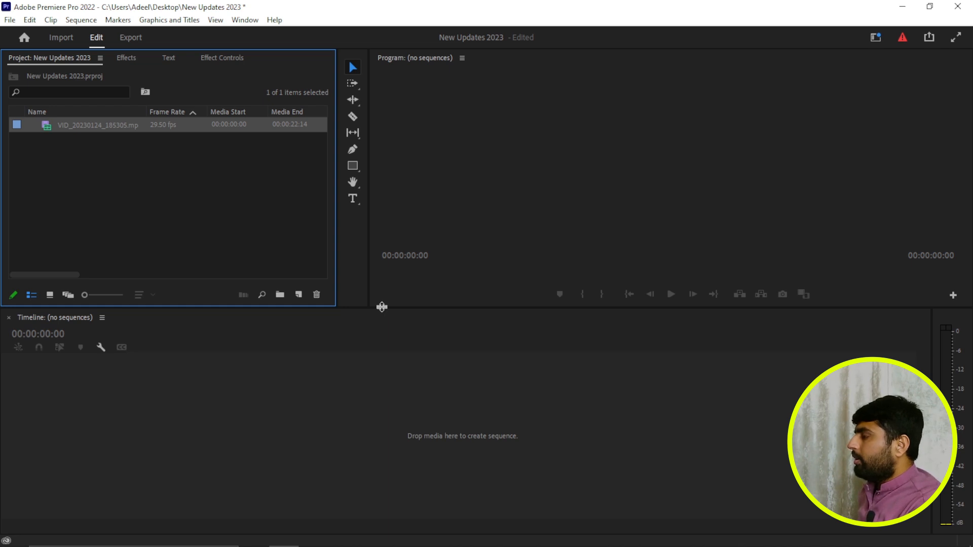
- Create a sequence from the clip VID_20230124_185305.mp4 and enlarge the program monitor area
drag(382, 306, 383, 330)
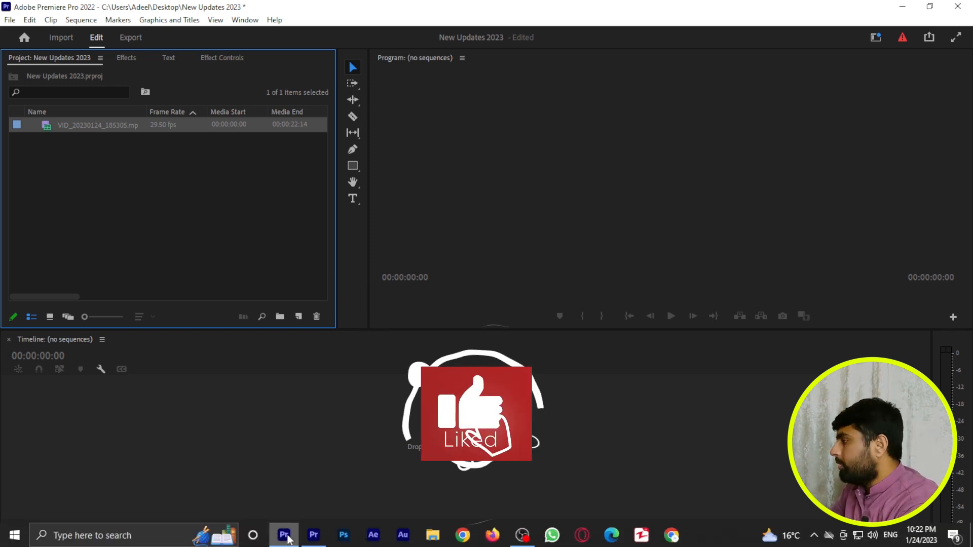
click(314, 537)
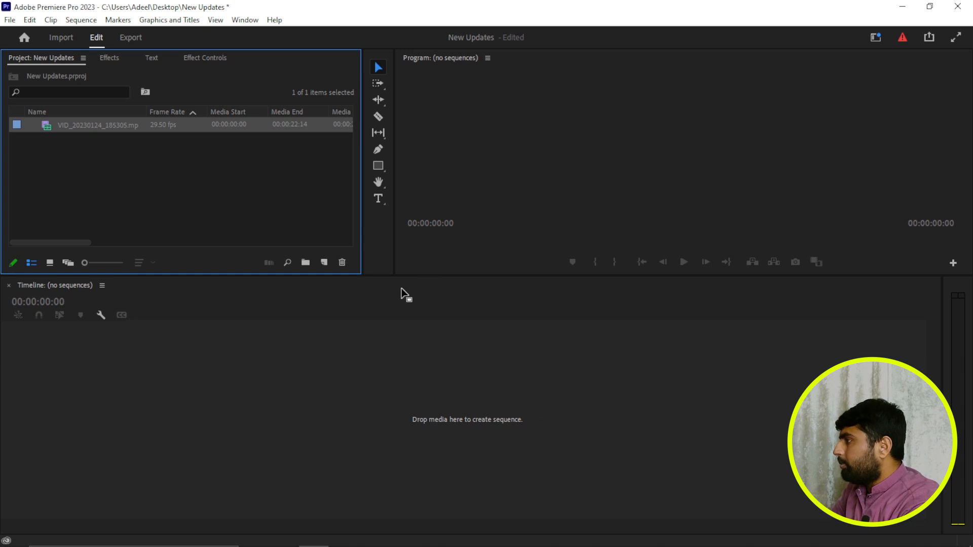
click(284, 538)
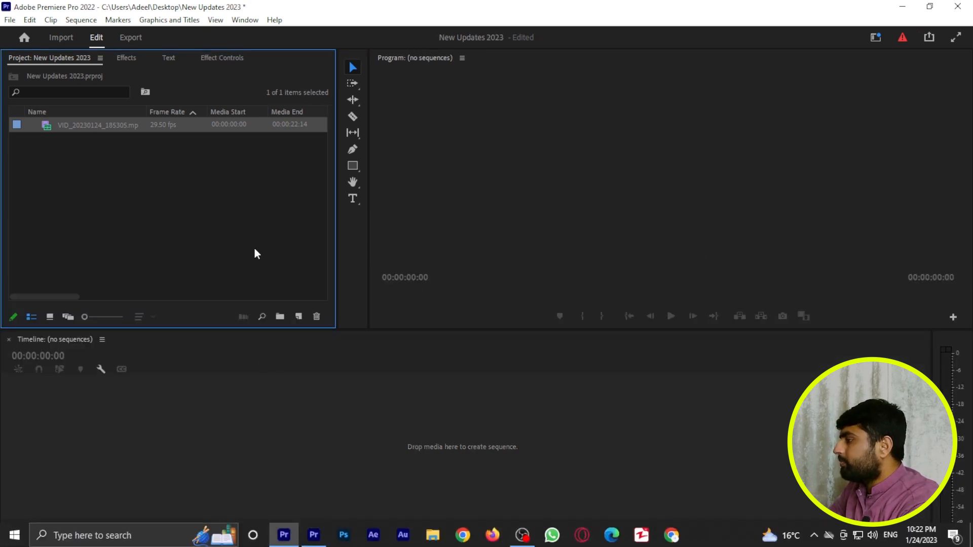
drag(46, 126, 119, 426)
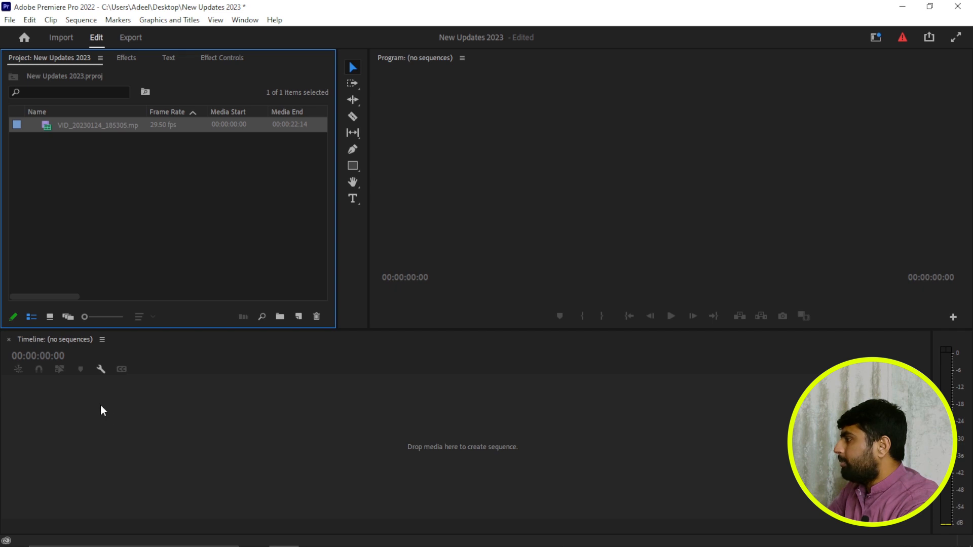
drag(102, 392, 100, 391)
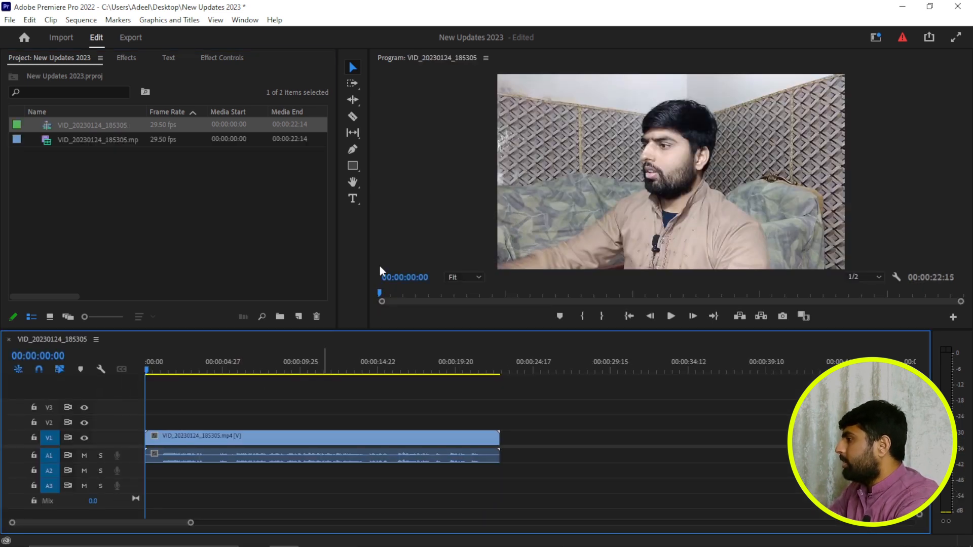
drag(368, 257, 321, 261)
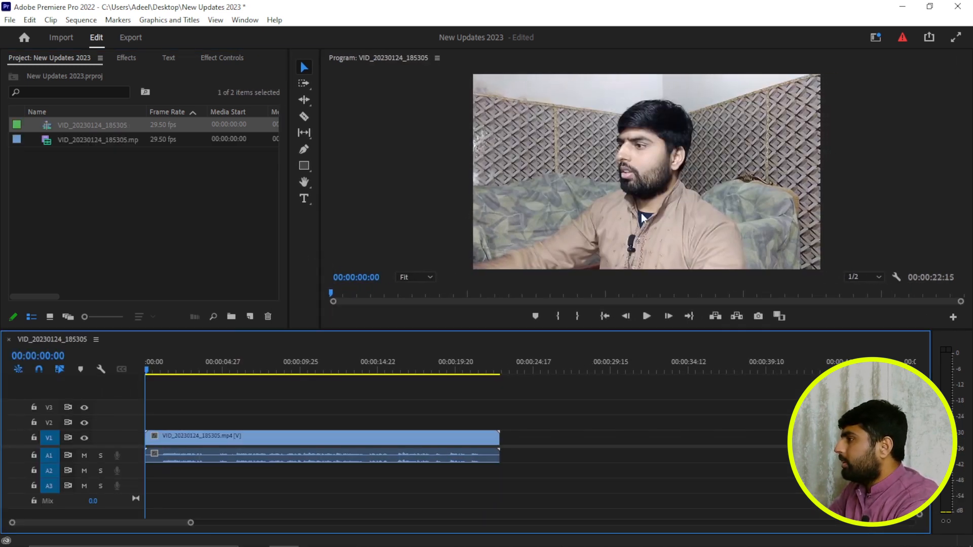
click(631, 187)
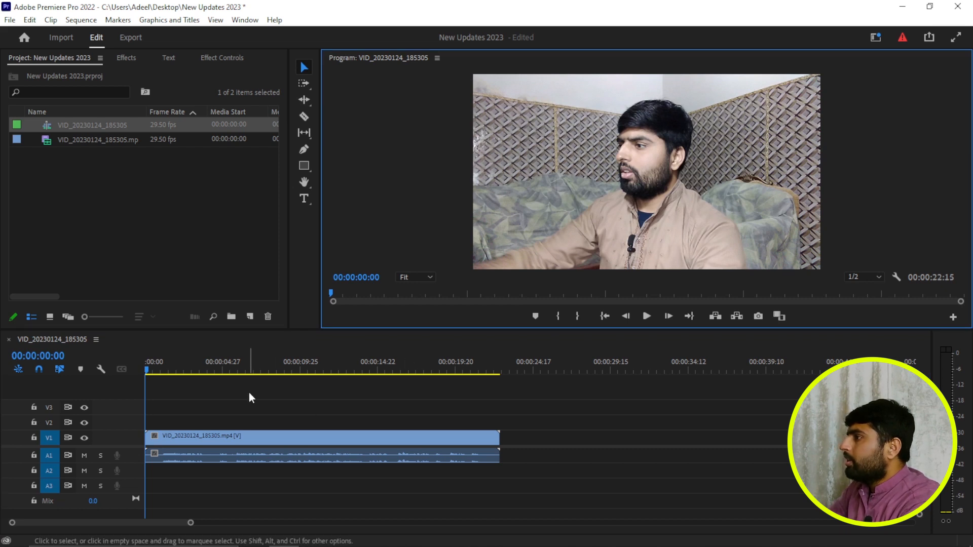
- Open the sequence's Transcript view, review the transcription settings and close them without transcribing
click(169, 59)
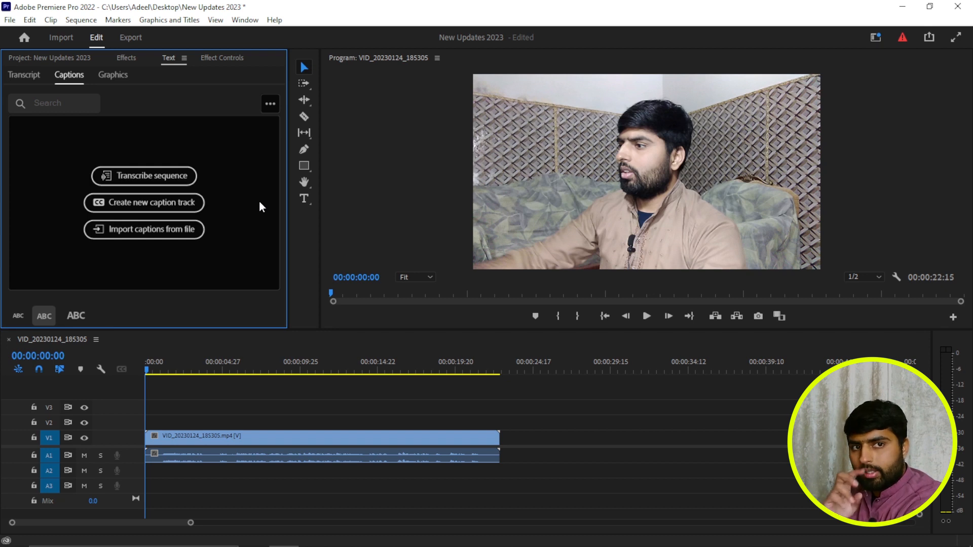
click(41, 79)
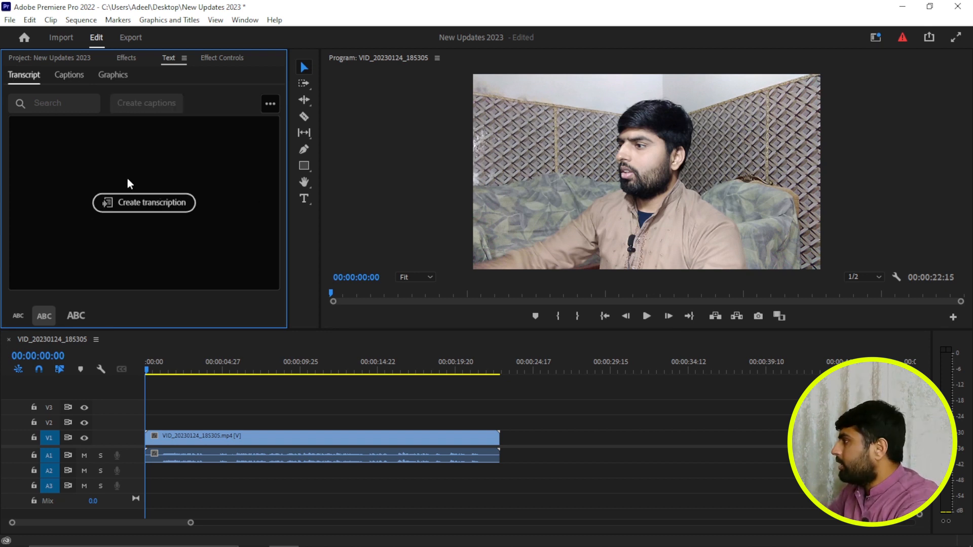
click(152, 203)
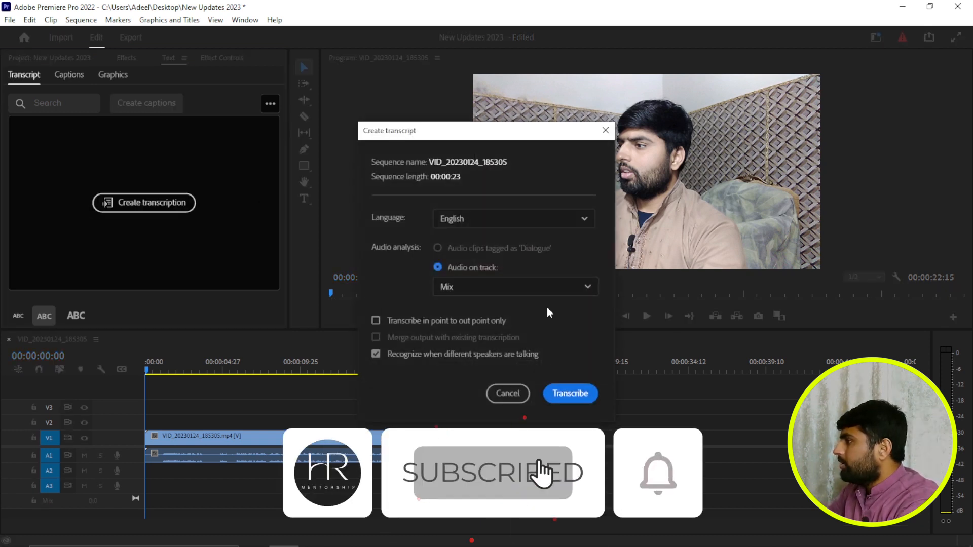
click(507, 393)
- Play through the clip to find a cut point, split it at 00:00:08:00 and delete the remainder
drag(147, 372, 266, 391)
key(space)
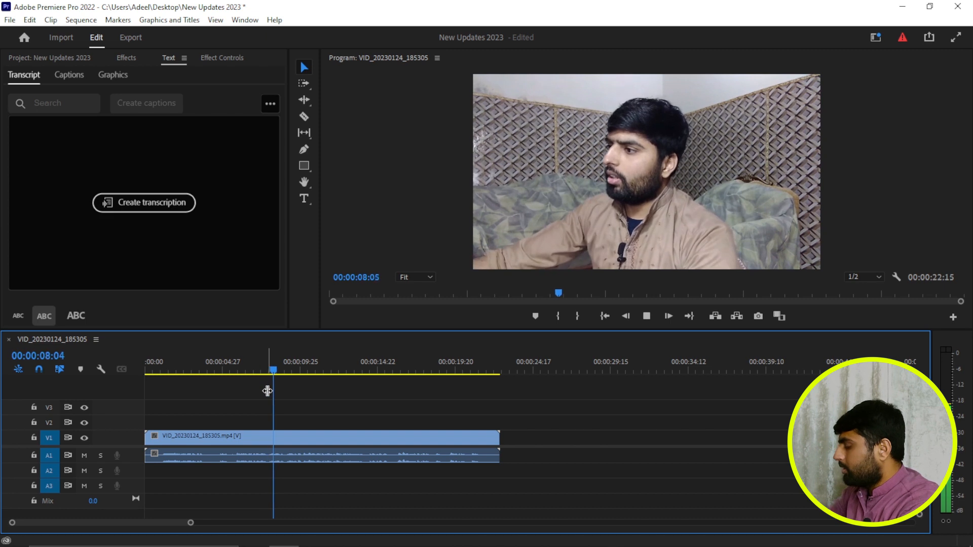
key(space)
drag(282, 370, 251, 387)
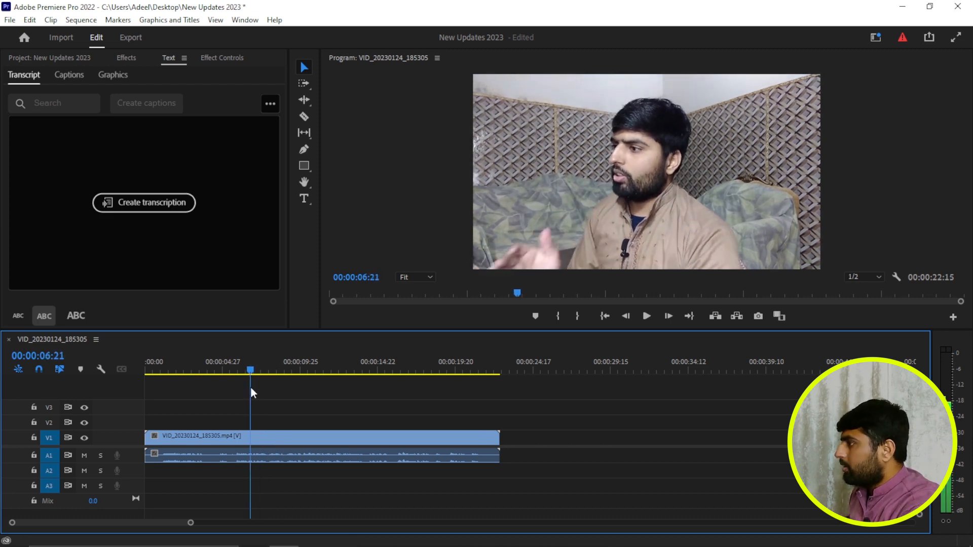
key(space)
key(space)
drag(298, 402, 346, 478)
key(ctrl+k)
drag(331, 416, 372, 477)
key(Delete)
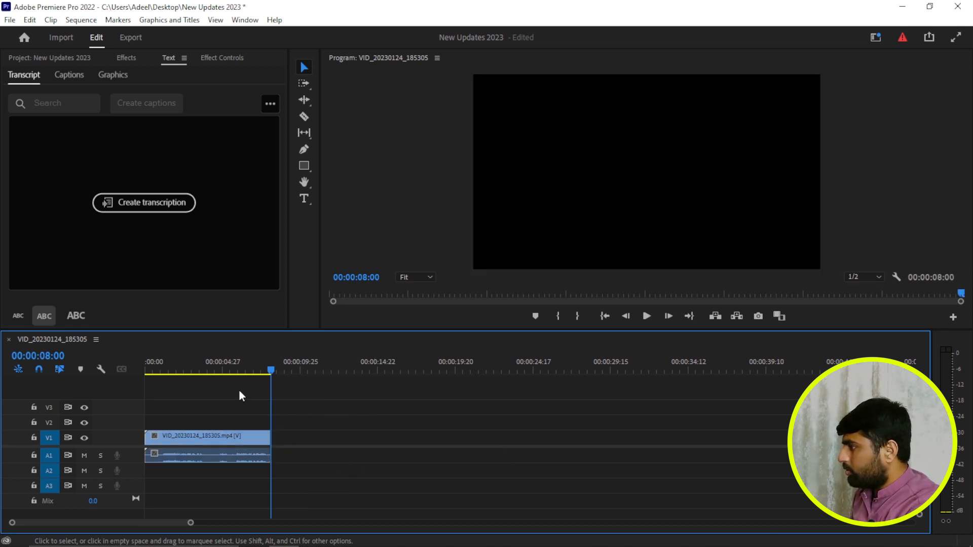
- Transcribe the trimmed sequence in English, using the Mix audio track and speaker recognition
click(225, 436)
click(144, 202)
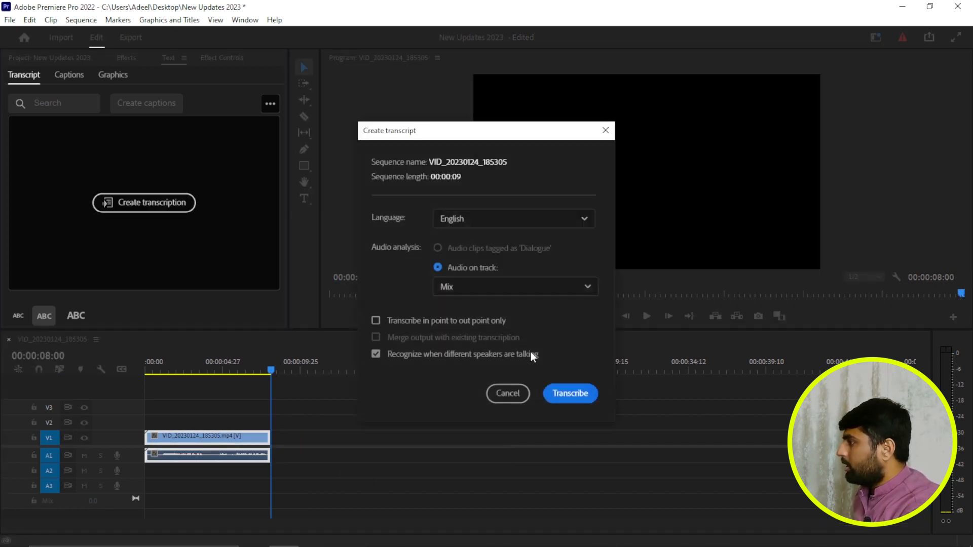
click(530, 226)
scroll(533, 282, down, 5)
scroll(482, 304, up, 5)
click(405, 288)
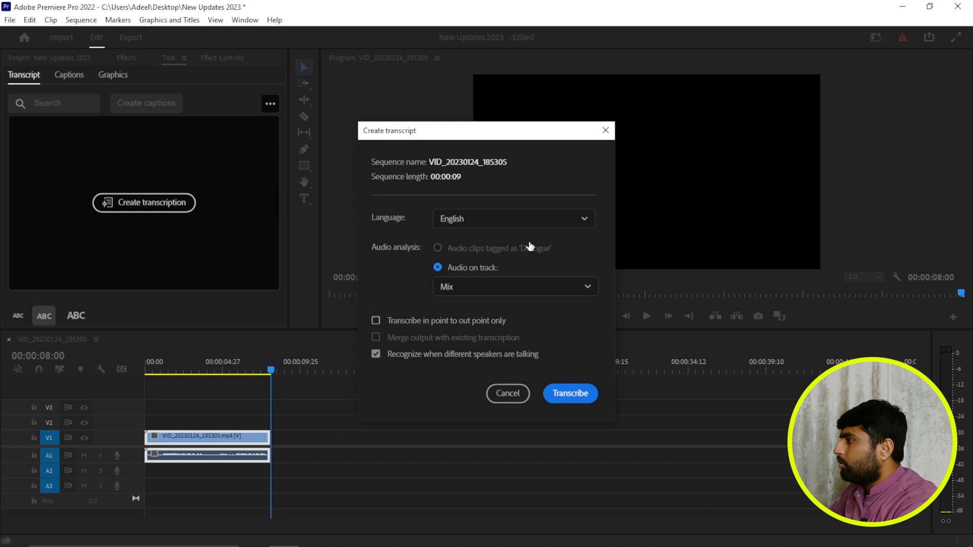
click(470, 289)
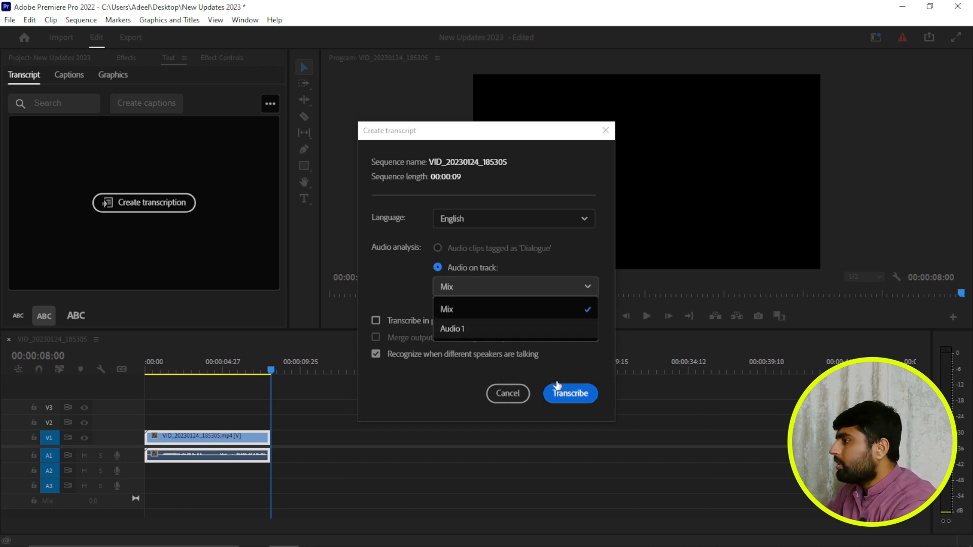
click(539, 375)
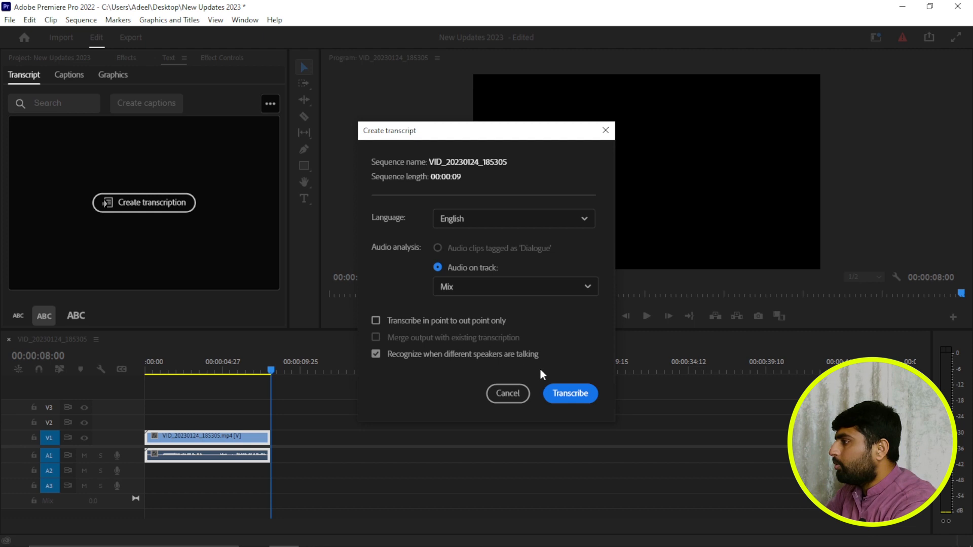
click(582, 394)
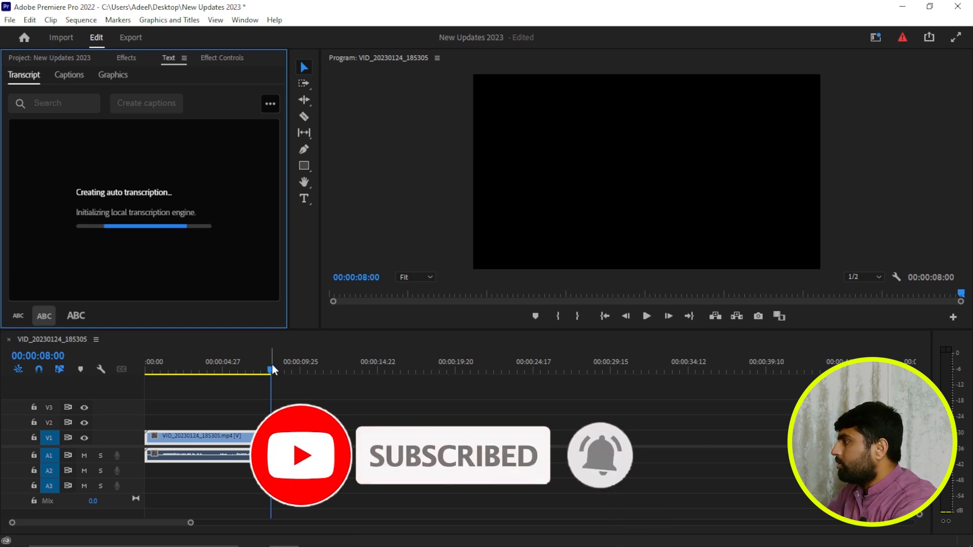
- Correct the transcript to read "This is a new version of Adobe Premiere Pro 2023. The name of this version is 23.1"
drag(271, 369, 151, 390)
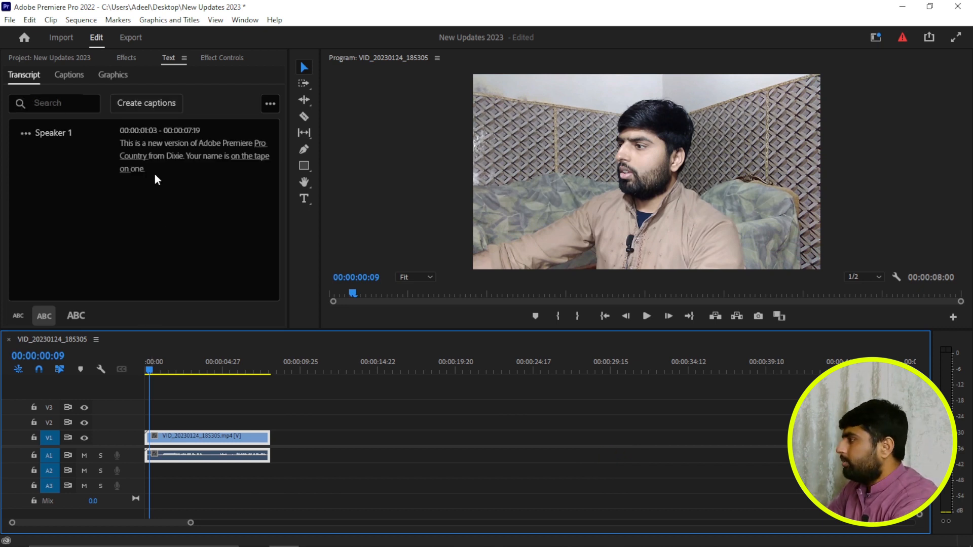
click(139, 158)
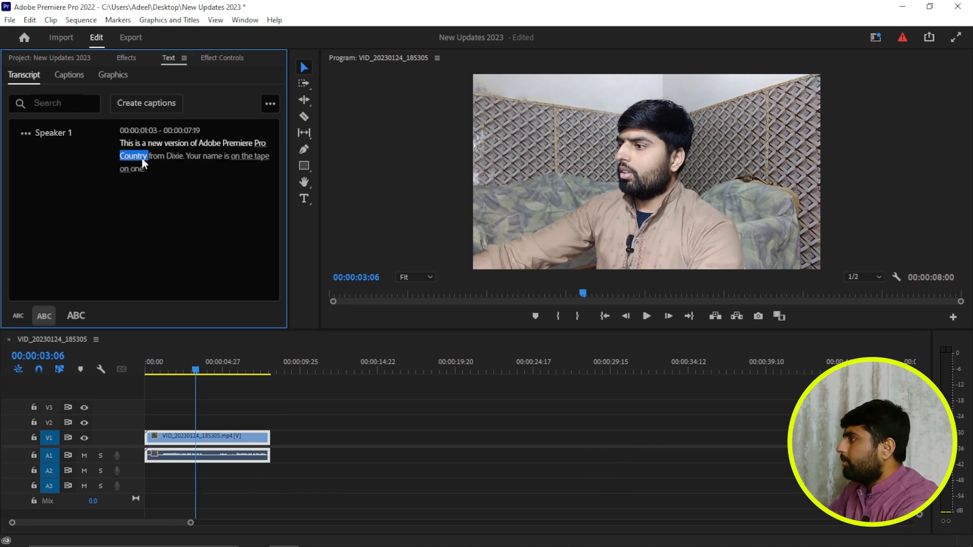
click(178, 156)
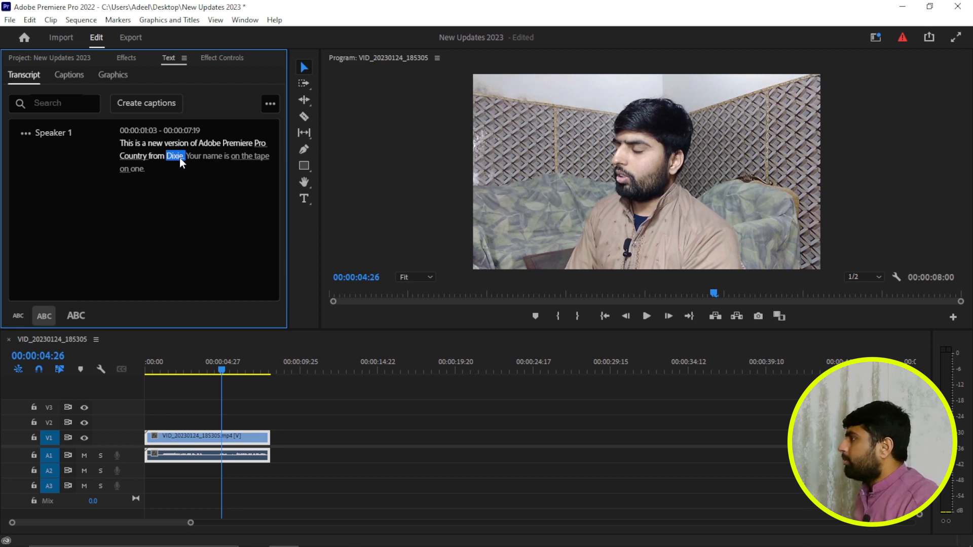
double_click(180, 156)
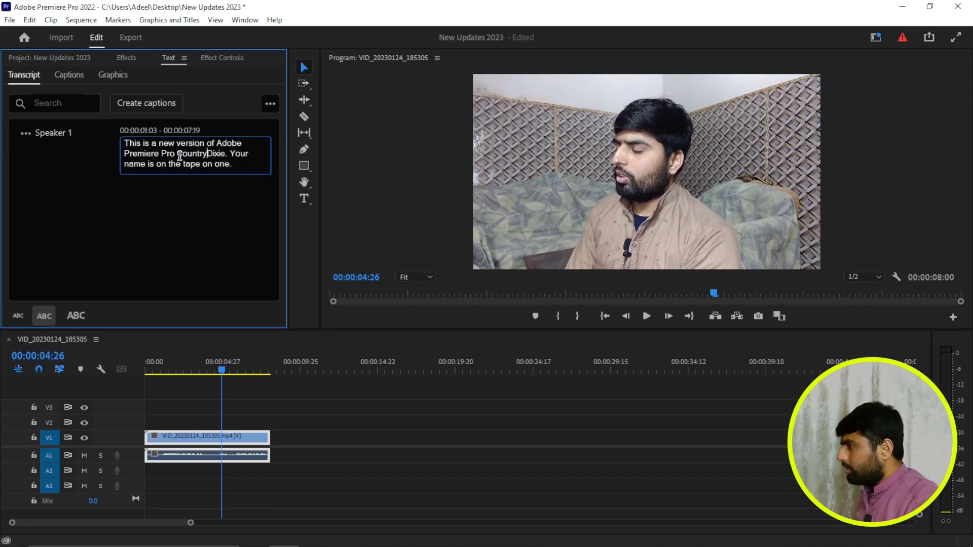
click(205, 254)
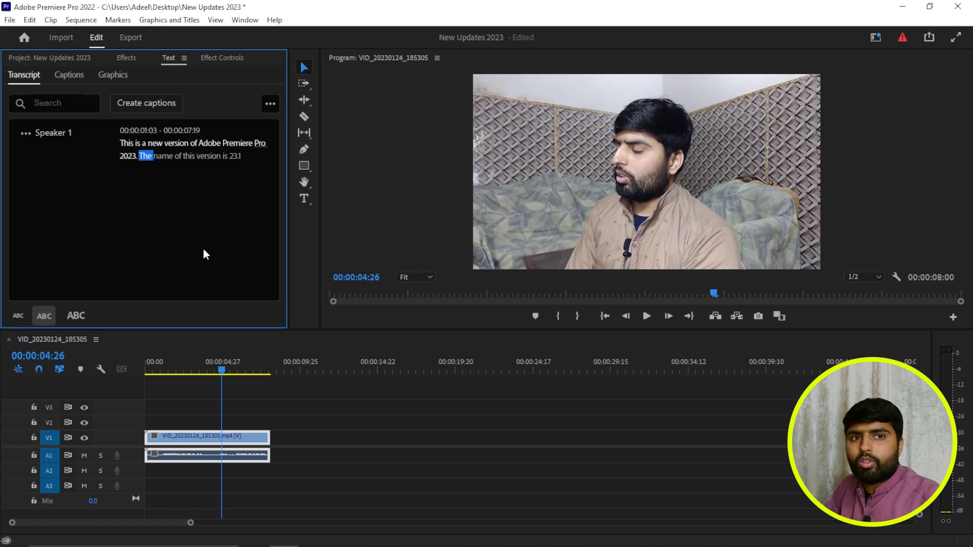
- Create single-line captions from the sequence transcript with a maximum length of 10 characters, and play them back
click(157, 106)
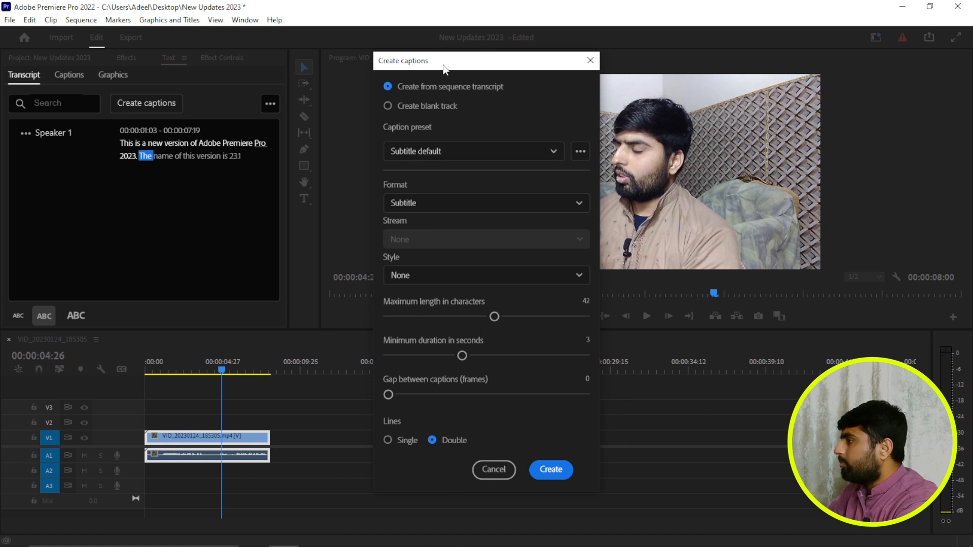
drag(442, 65, 431, 62)
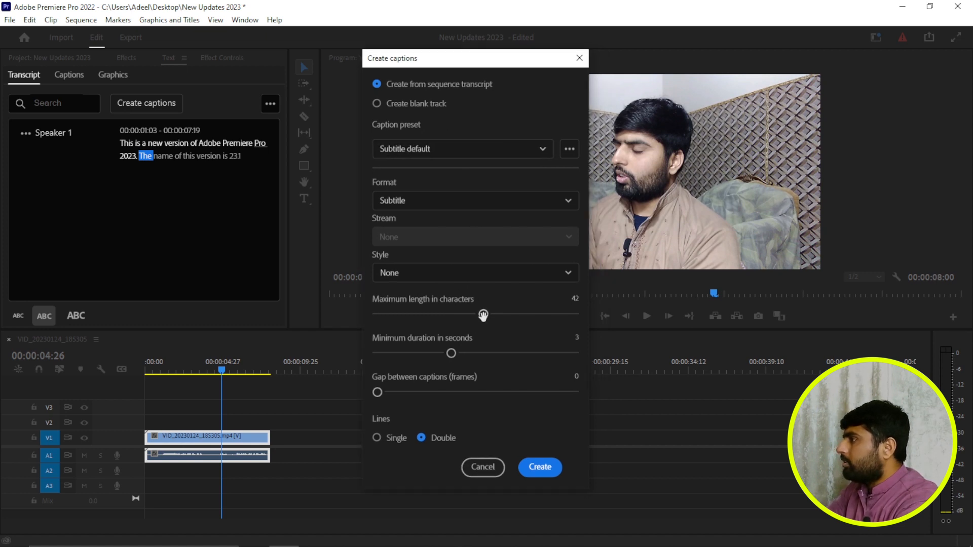
drag(483, 315, 408, 326)
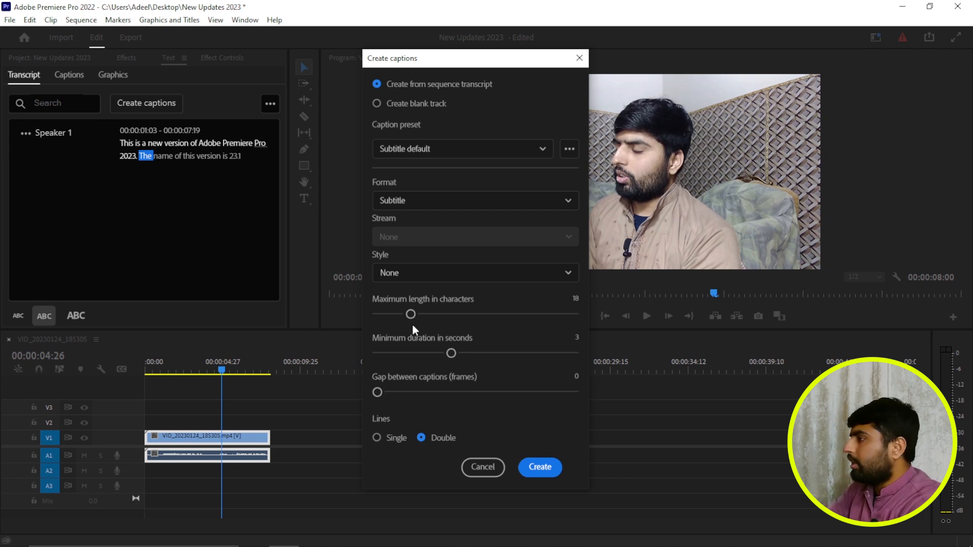
drag(397, 319, 382, 319)
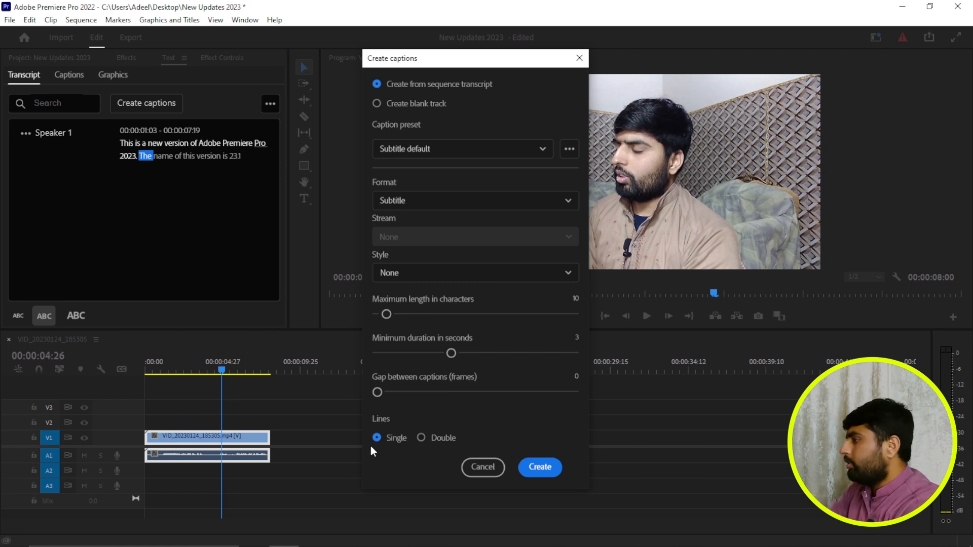
click(540, 467)
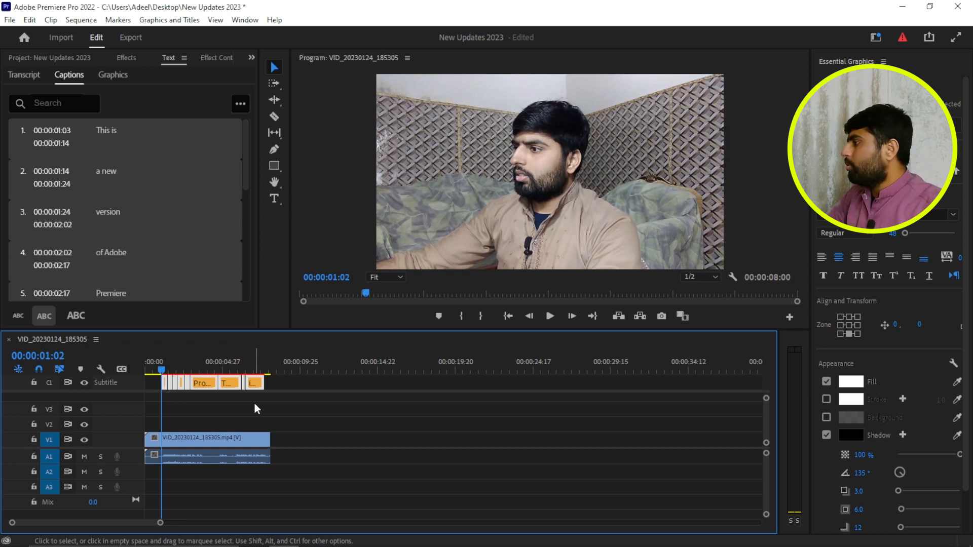
key(space)
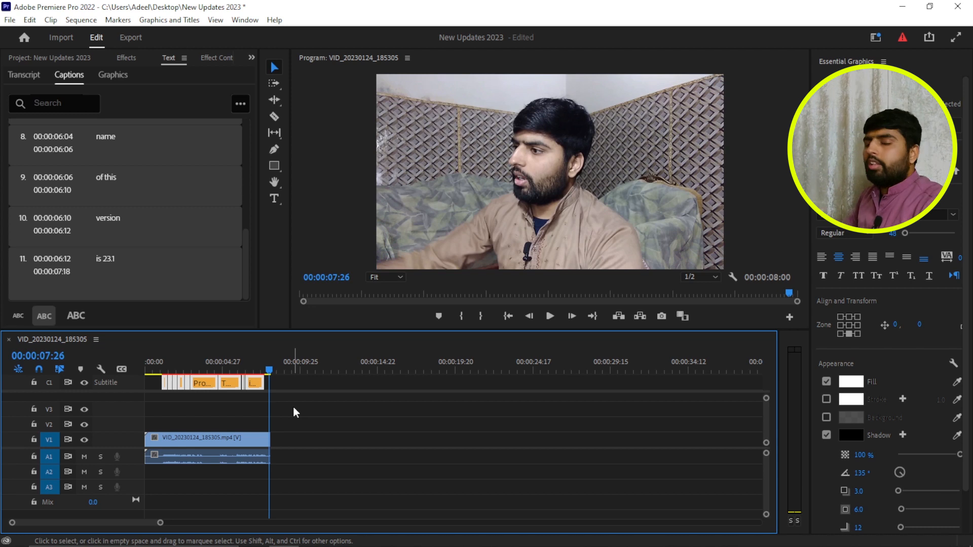
- Restyle the captions with no shadow, a font size of 73 and All Caps
click(828, 435)
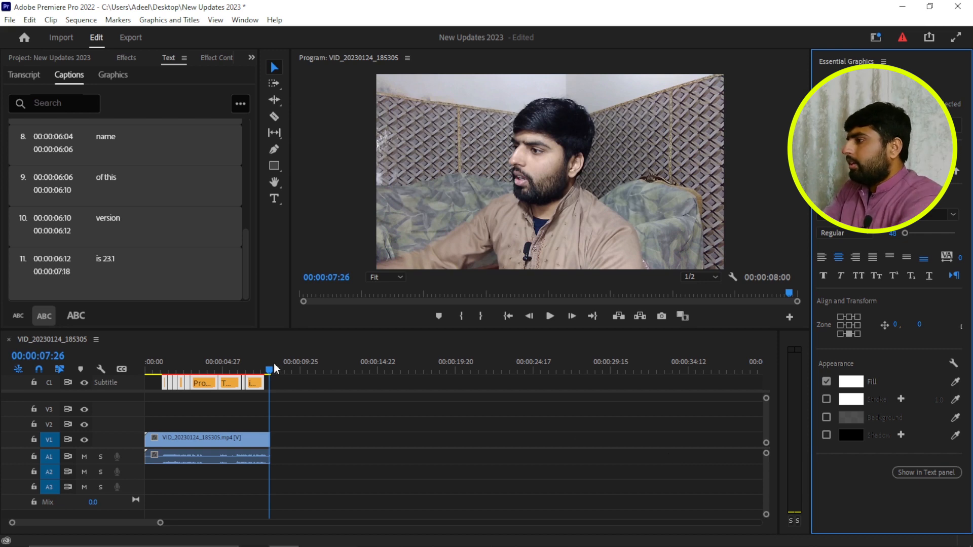
click(255, 372)
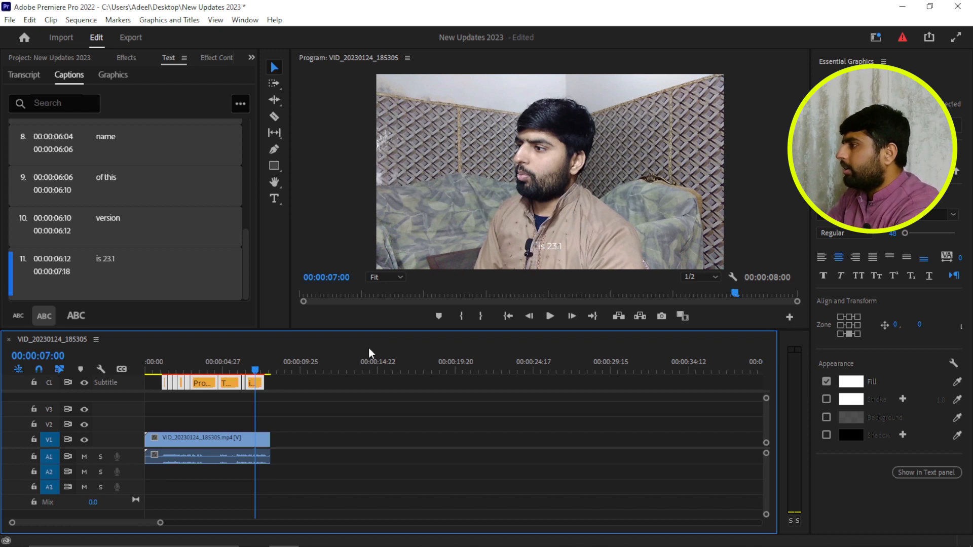
drag(892, 234, 905, 234)
click(858, 276)
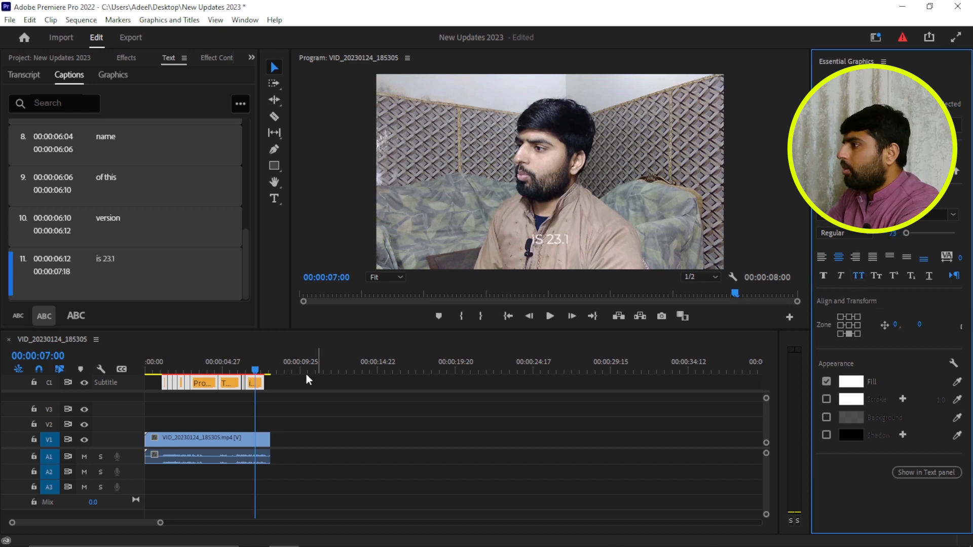
- Preview the caption at 00:00:02:06 and set the caption font style to Bold
click(199, 382)
drag(198, 378, 180, 379)
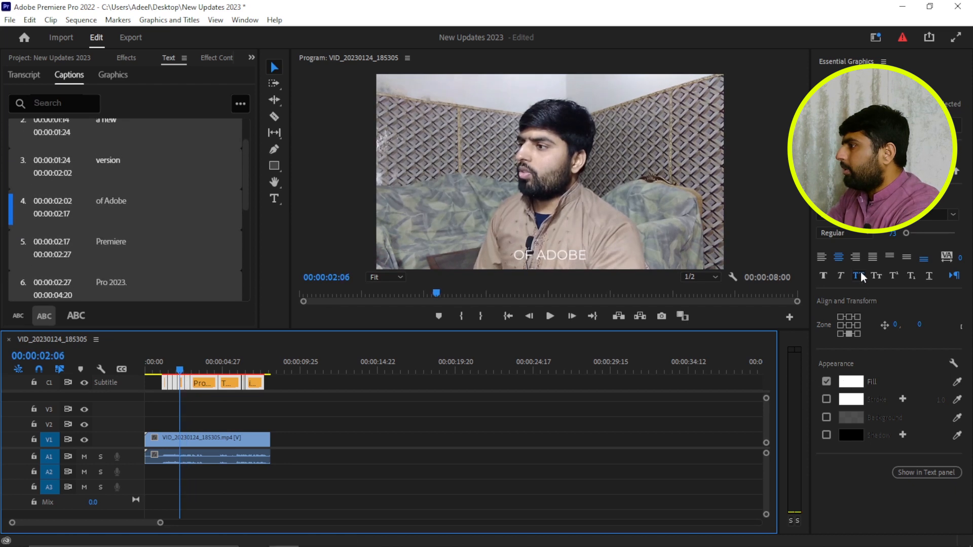
click(868, 236)
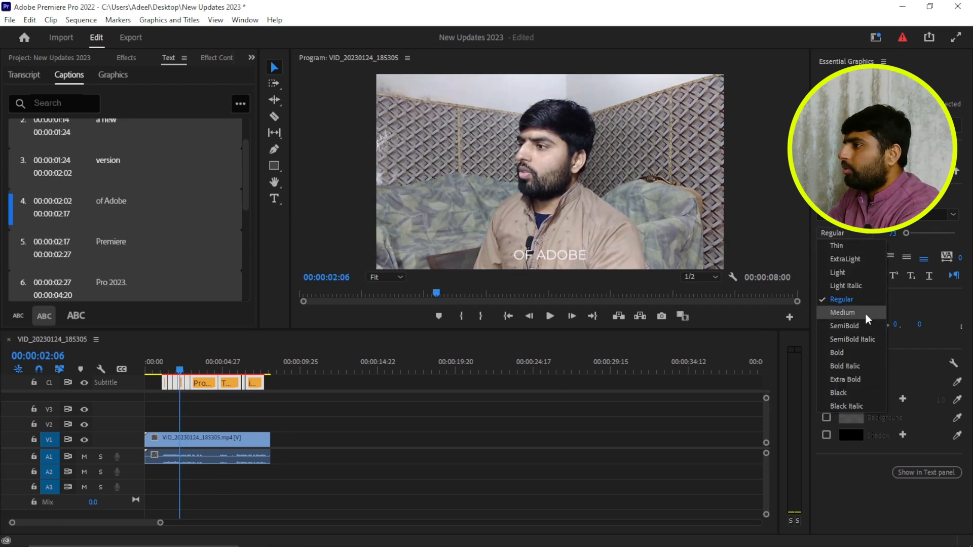
click(865, 352)
- Give the caption text a linear gradient fill running from yellow E4FF00 to dark brown 6F5600
click(852, 381)
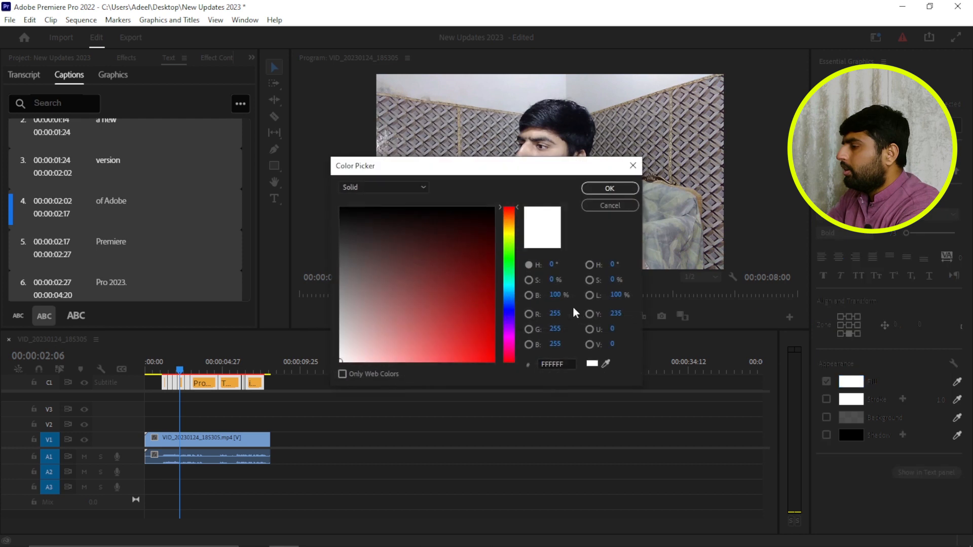
click(410, 188)
click(377, 214)
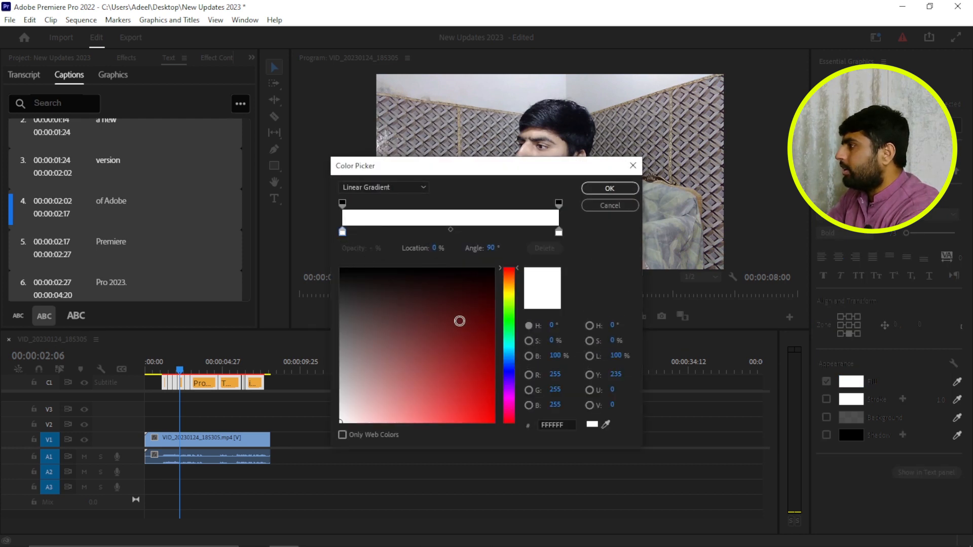
click(509, 297)
drag(458, 342, 513, 444)
click(558, 232)
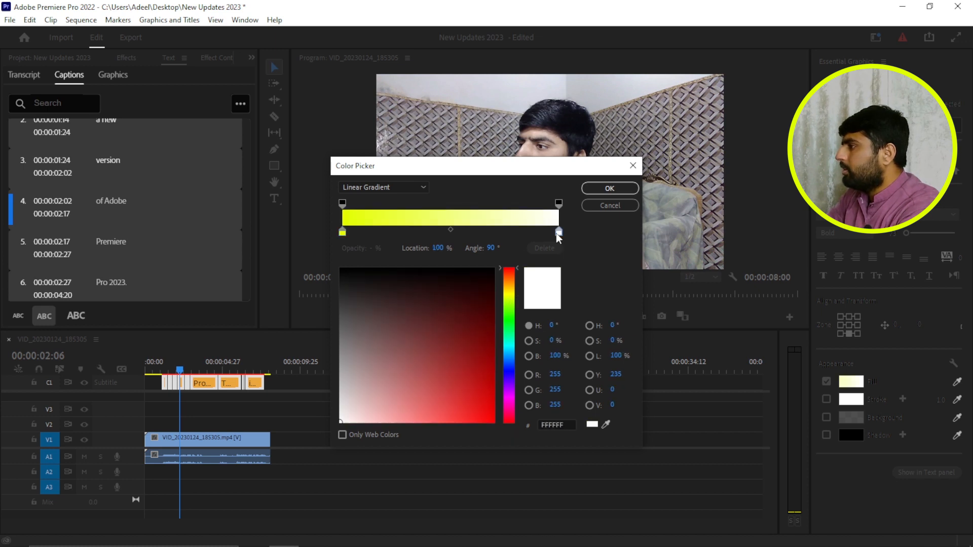
click(511, 288)
drag(480, 308, 495, 334)
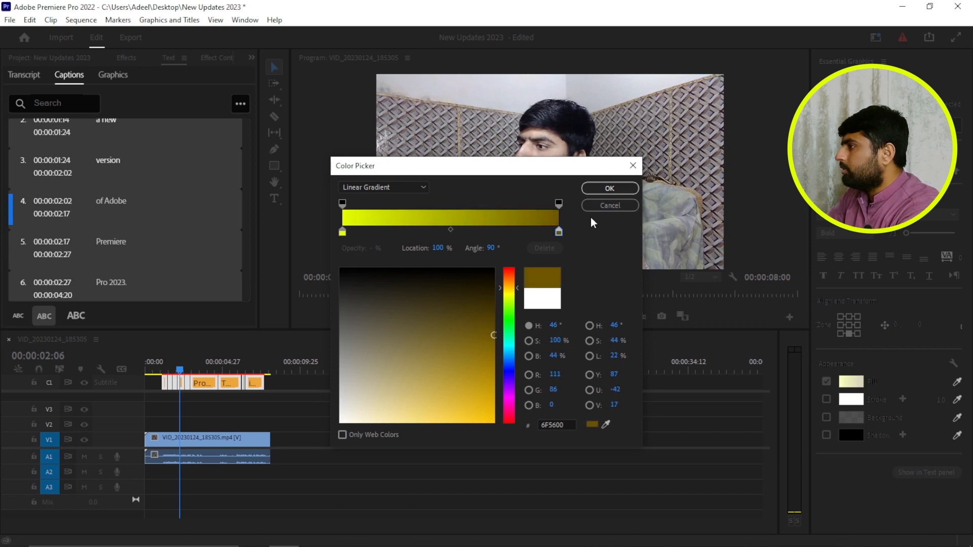
click(609, 187)
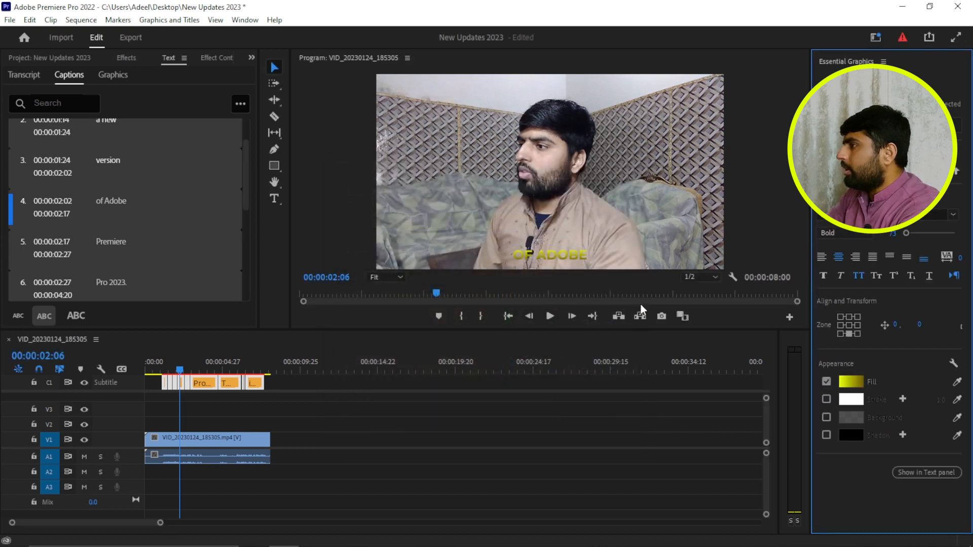
- Change the end colour of the caption fill gradient to bright amber FFC600
click(849, 380)
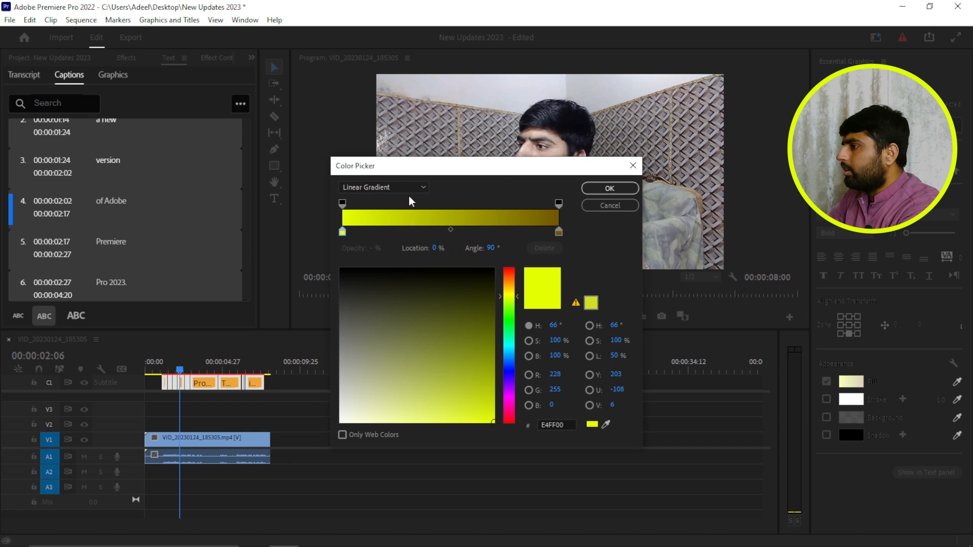
click(559, 231)
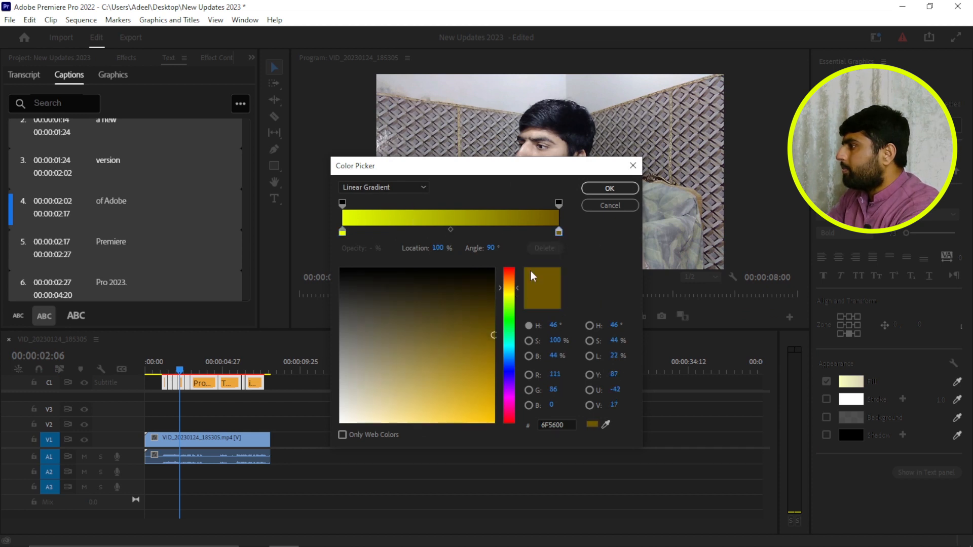
click(492, 421)
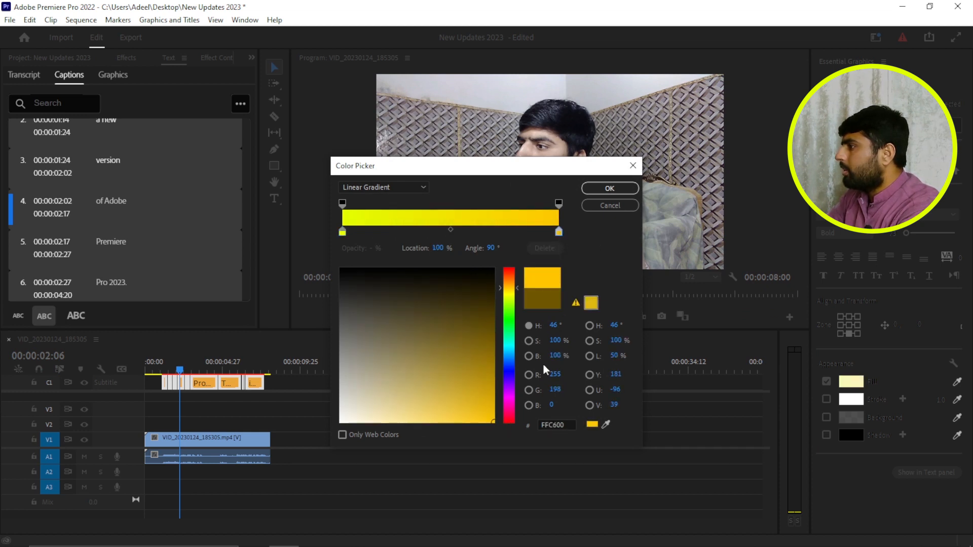
click(610, 189)
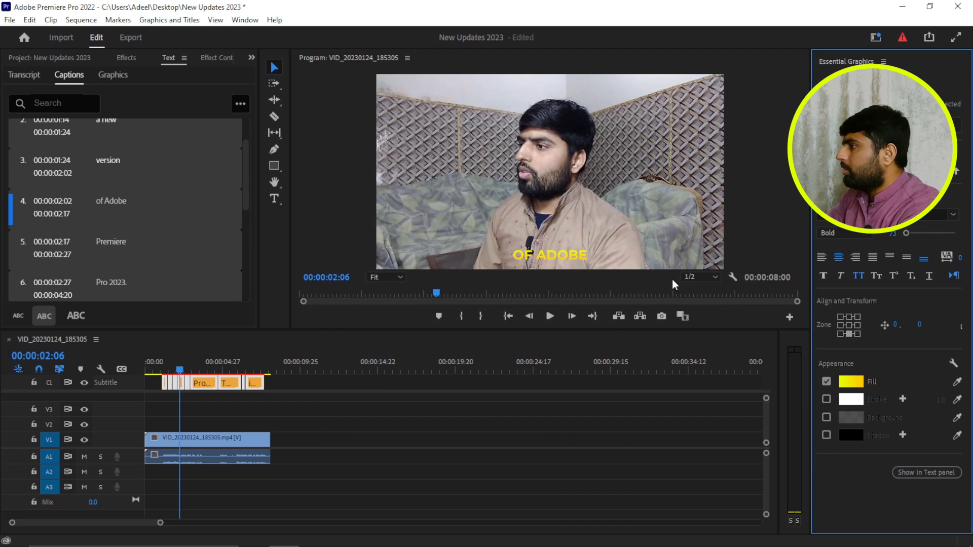
- Add a black (000000) stroke to the caption text with a width of 11.0
click(827, 398)
drag(811, 368, 664, 388)
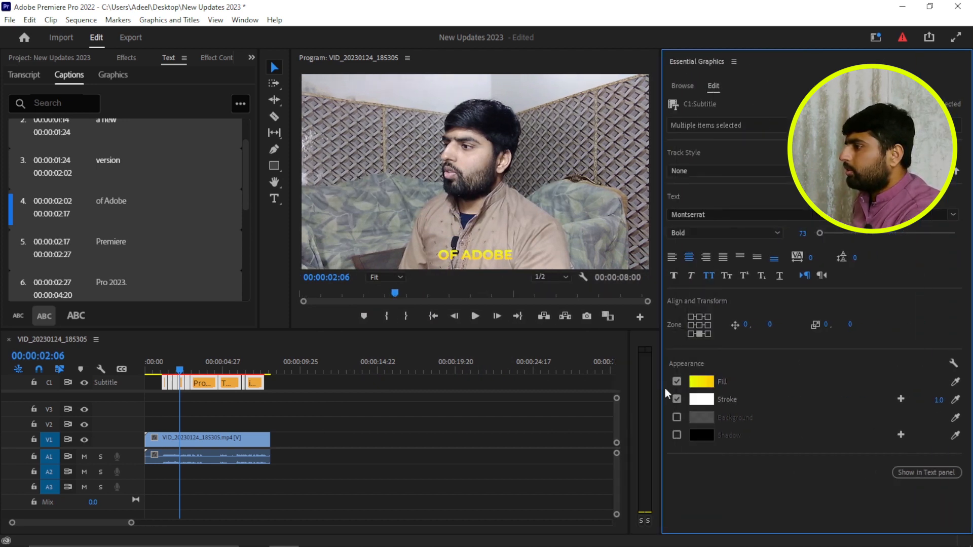
click(702, 400)
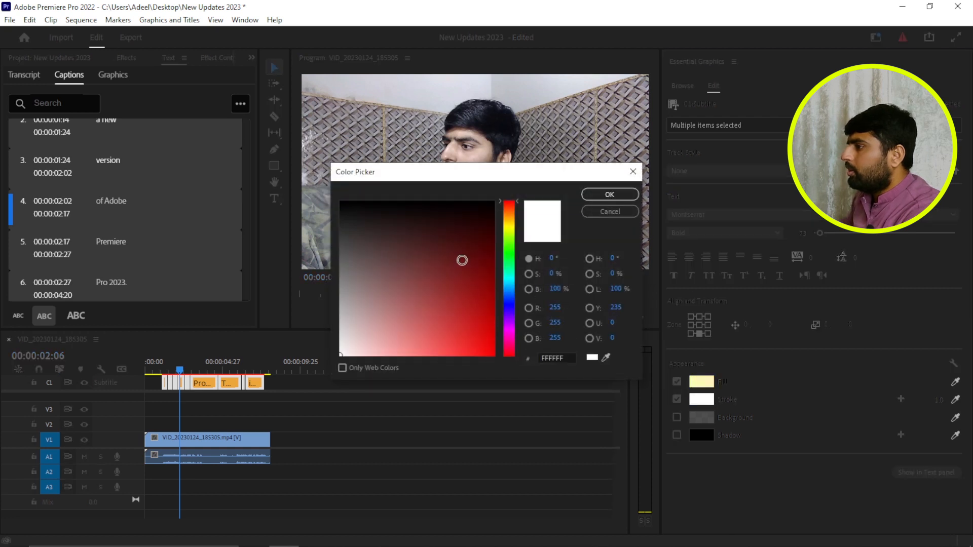
mouse_move(475, 260)
mouse_down()
mouse_move(335, 213)
mouse_move(305, 191)
mouse_up()
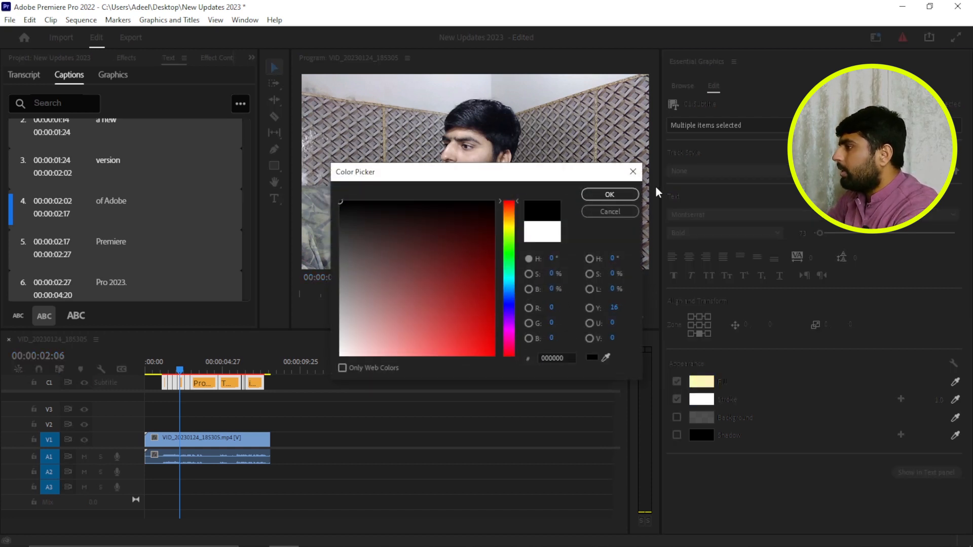
click(636, 195)
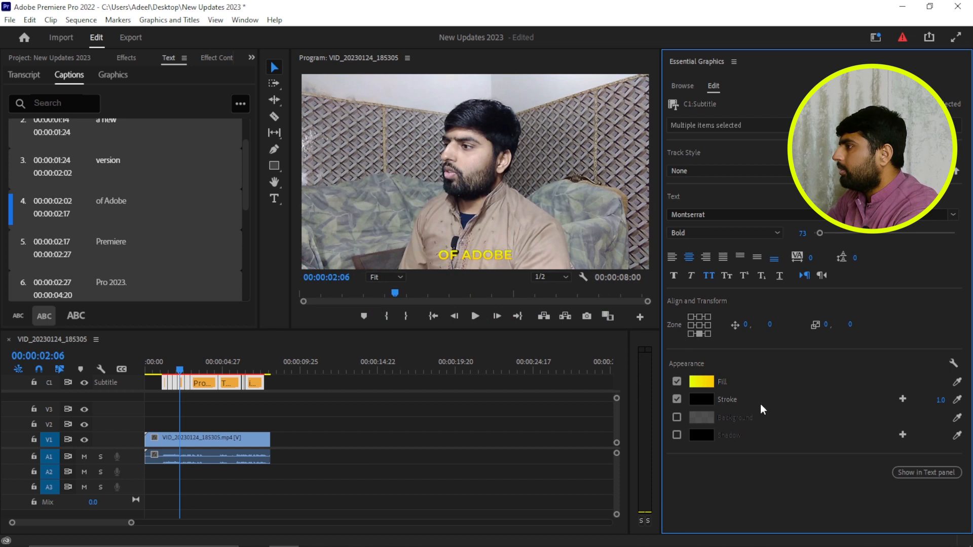
drag(940, 401, 945, 400)
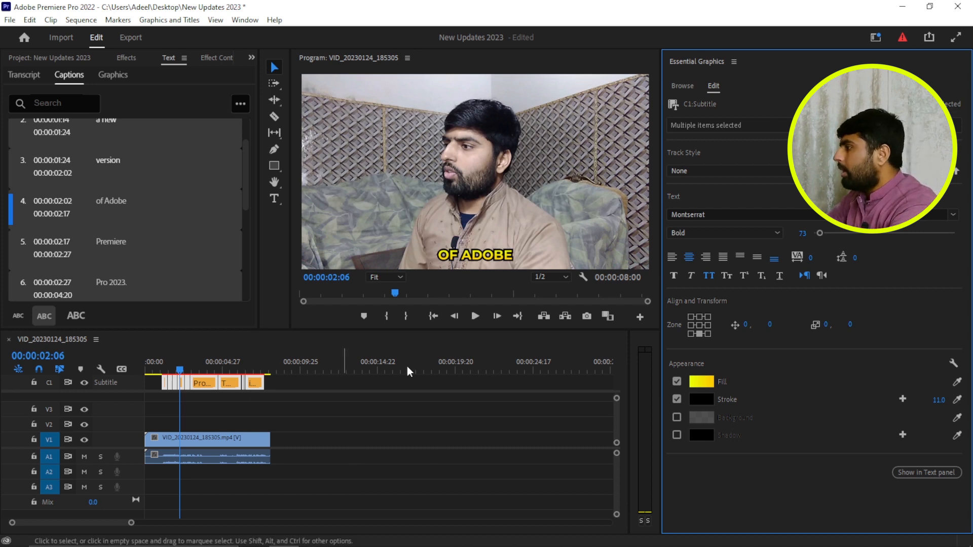
- Close the Essential Graphics panel and narrow the captions panel to enlarge the program monitor
click(734, 62)
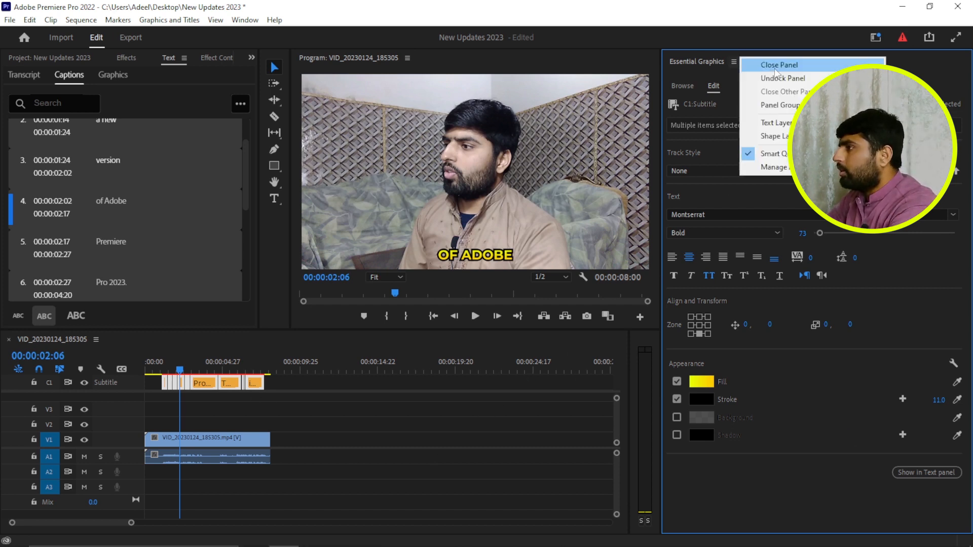
click(772, 70)
click(518, 225)
drag(516, 236, 244, 236)
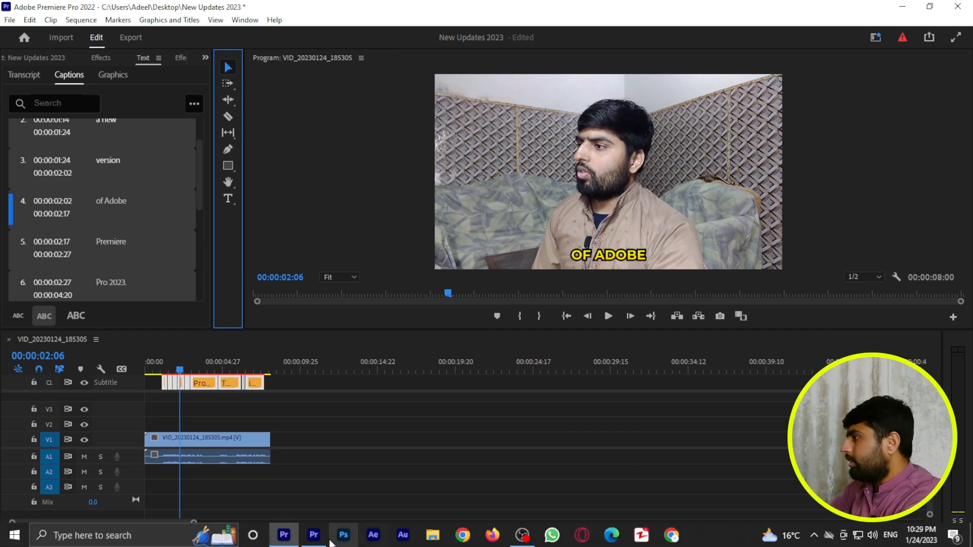
- Switch to the Premiere Pro 2023 project, create a sequence from the video clip and cut away everything after 00:00:05:29
click(314, 535)
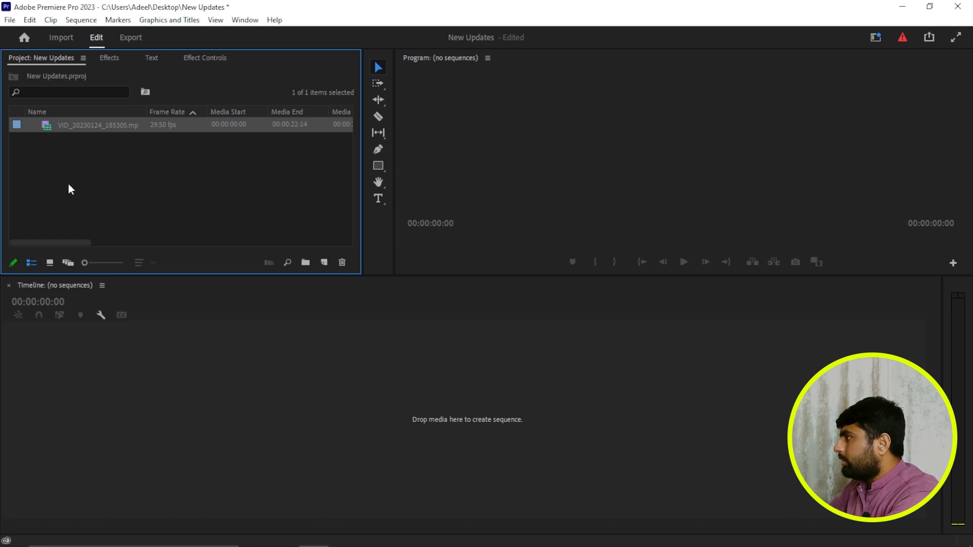
drag(138, 384, 304, 367)
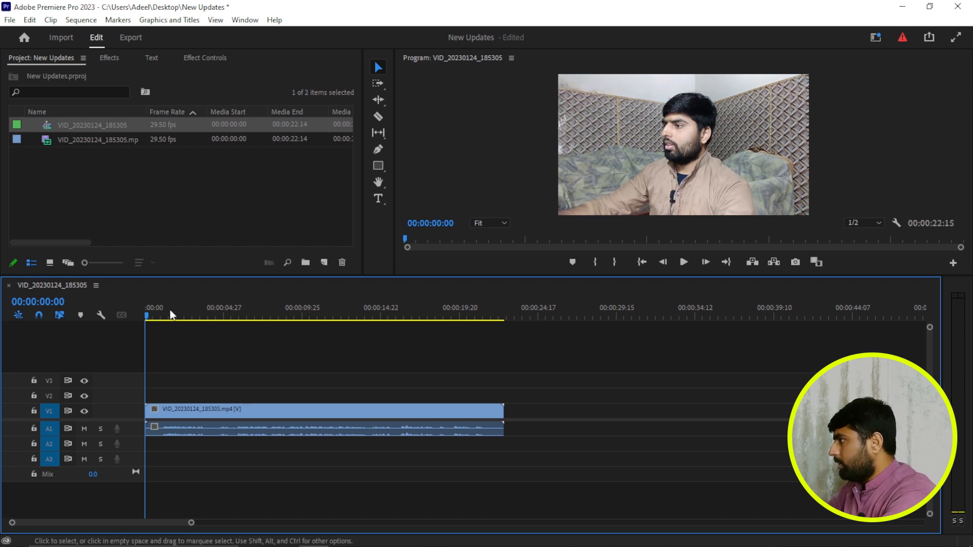
drag(148, 313, 346, 466)
key(ctrl+k)
click(330, 411)
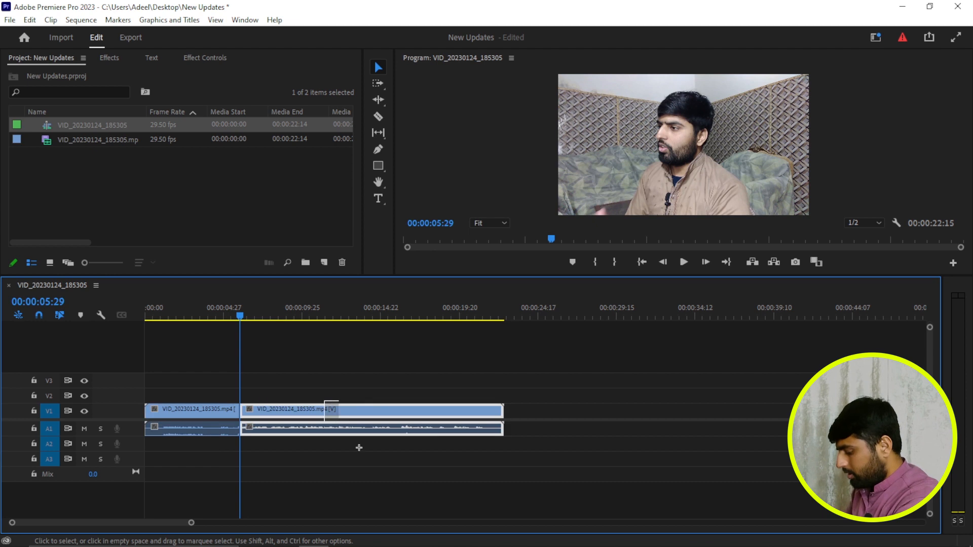
key(Delete)
drag(239, 313, 146, 315)
- Try to transcribe the sequence in English from the Mix audio without separating speakers
click(152, 58)
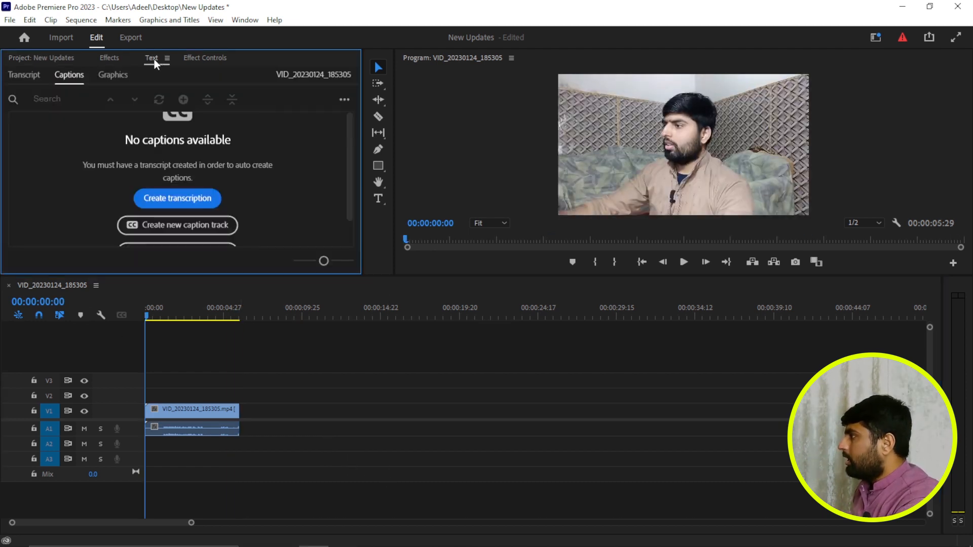
click(30, 80)
click(172, 182)
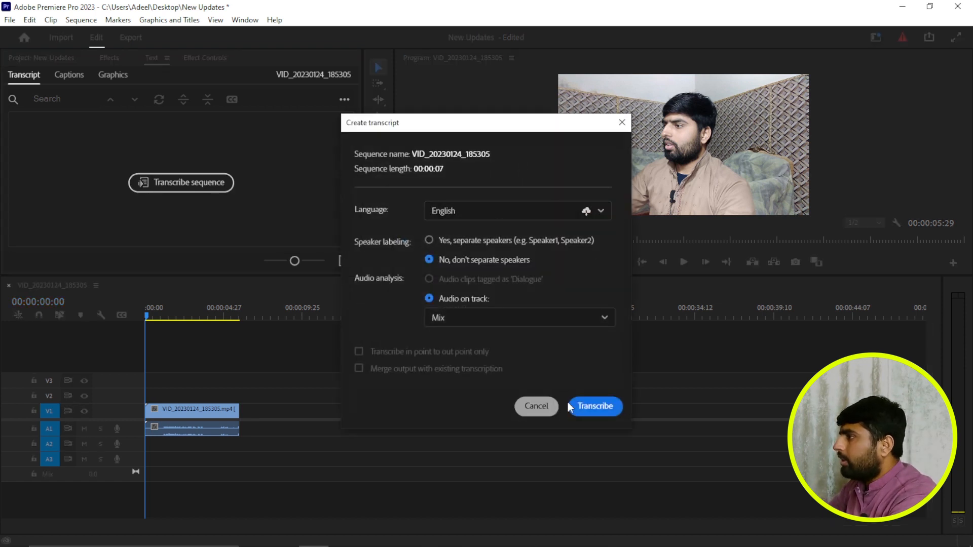
click(595, 405)
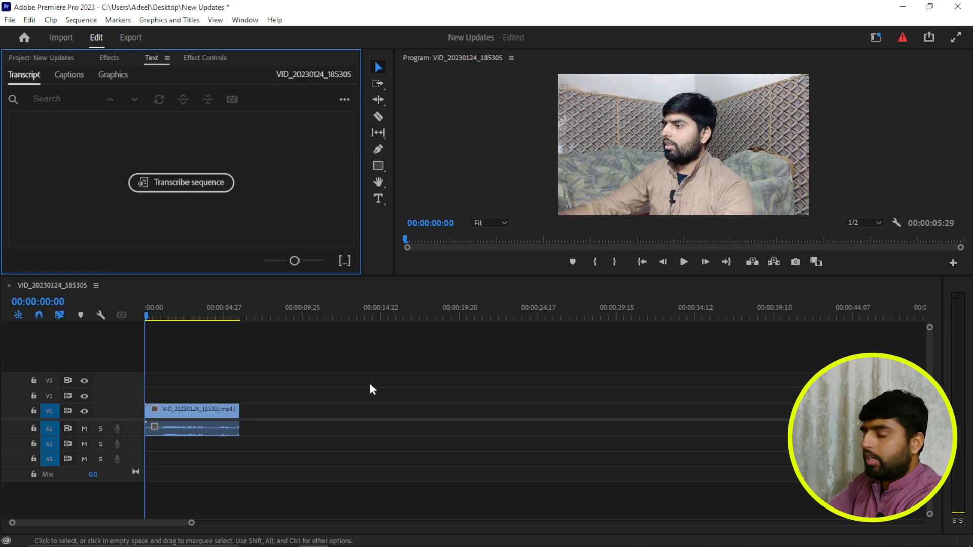
click(221, 412)
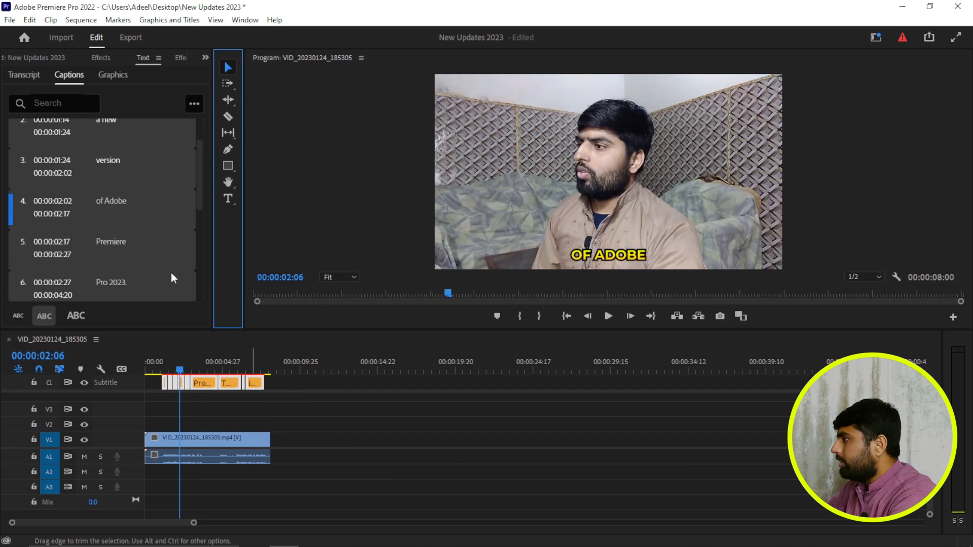
click(9, 19)
mouse_move(77, 399)
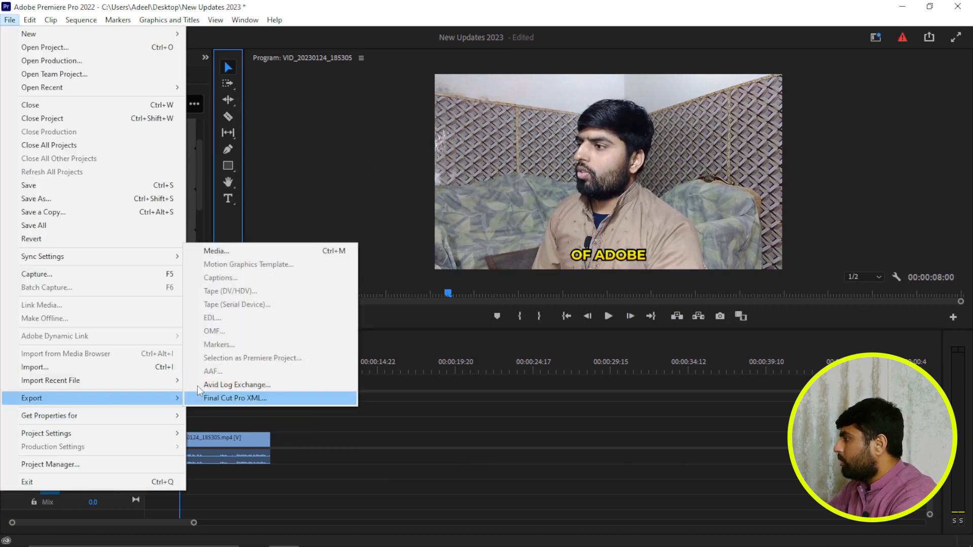
click(379, 452)
- Export all captions to the Desktop as the SubRip file "new upda" with SRT styling included, and switch back to Premiere Pro 2023
drag(300, 408, 150, 384)
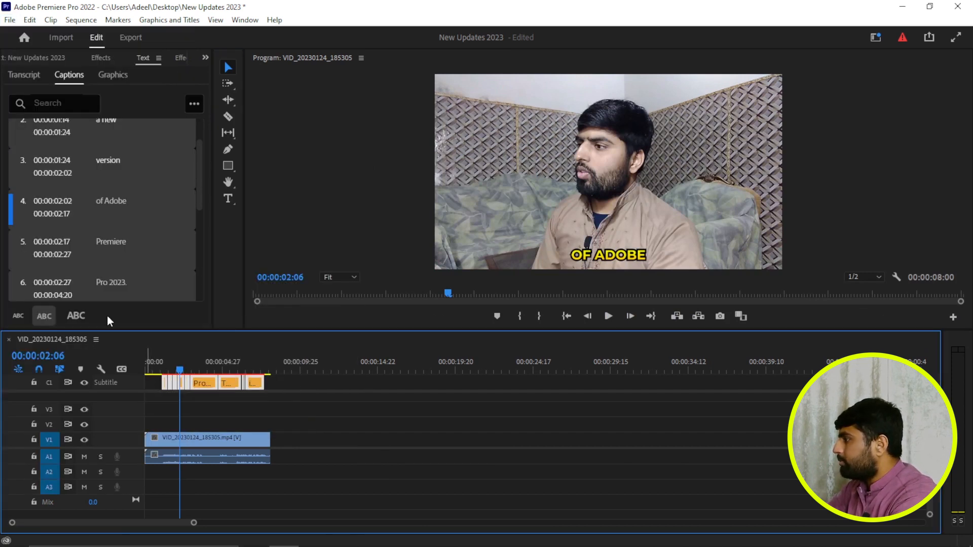
click(10, 20)
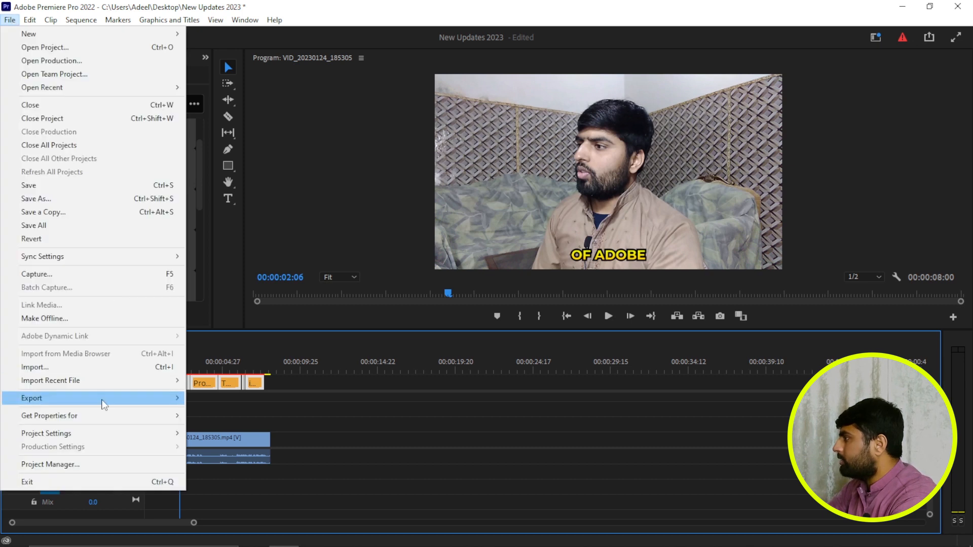
mouse_move(126, 399)
click(218, 278)
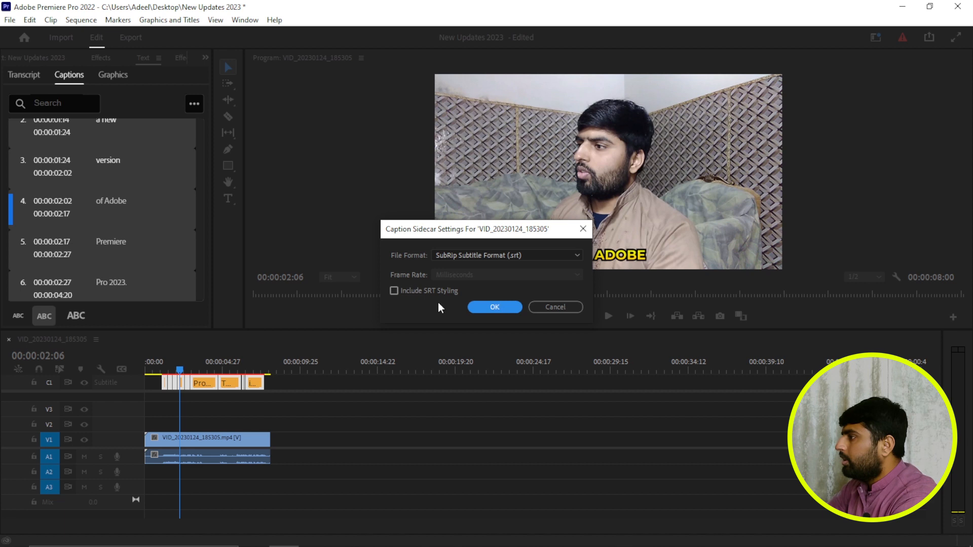
click(394, 290)
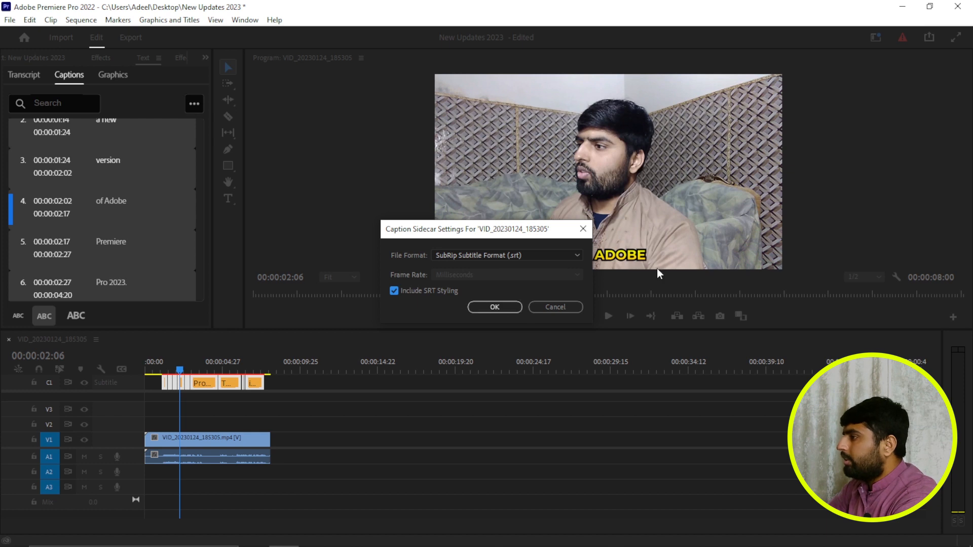
click(497, 307)
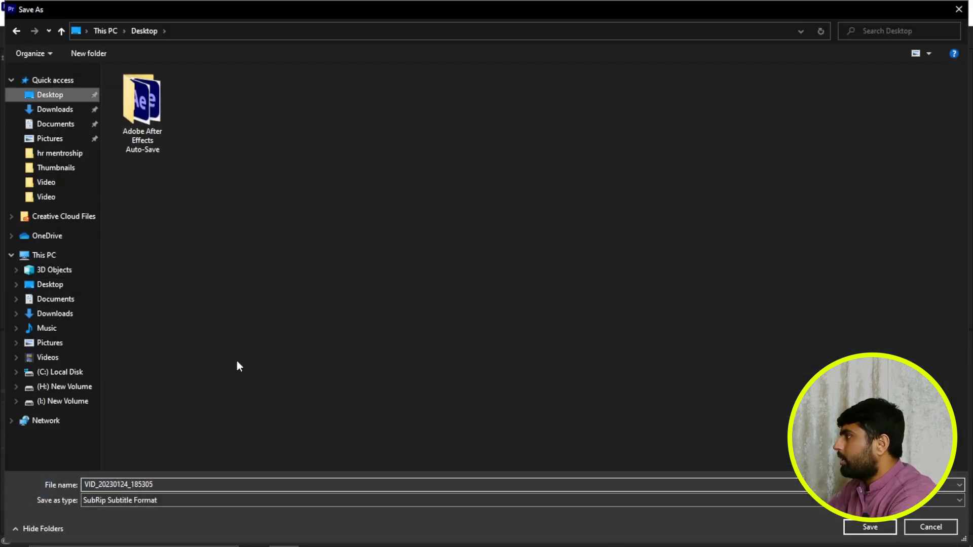
text(new upda)
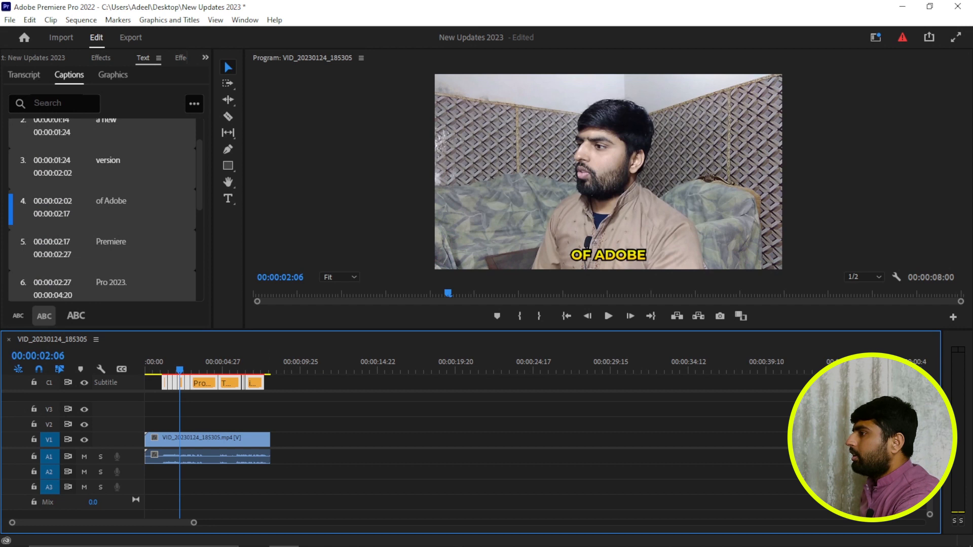
click(314, 536)
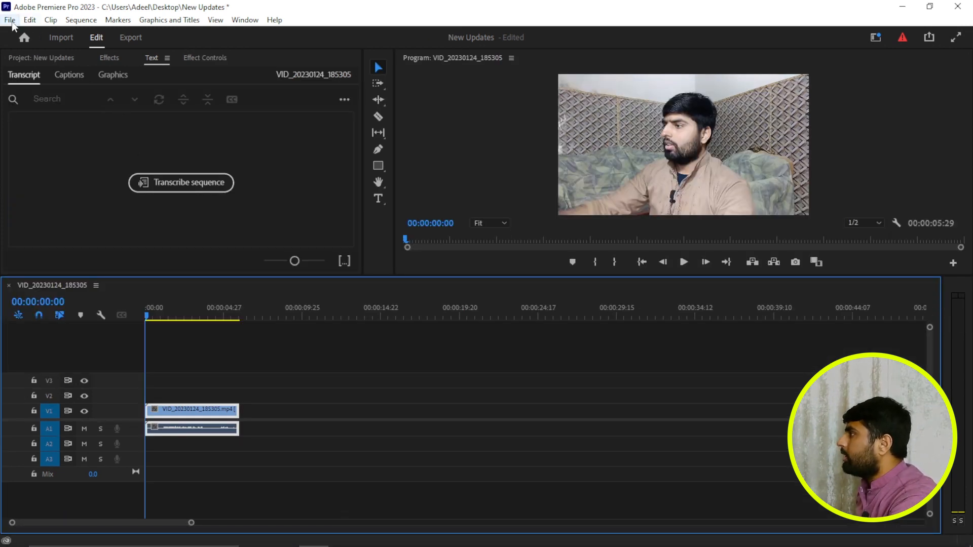
click(344, 99)
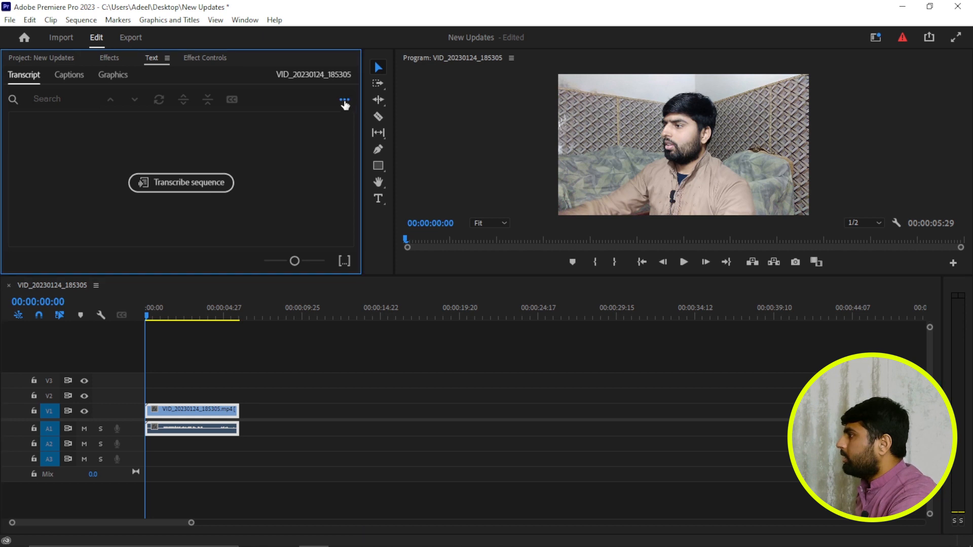
mouse_move(303, 201)
click(221, 199)
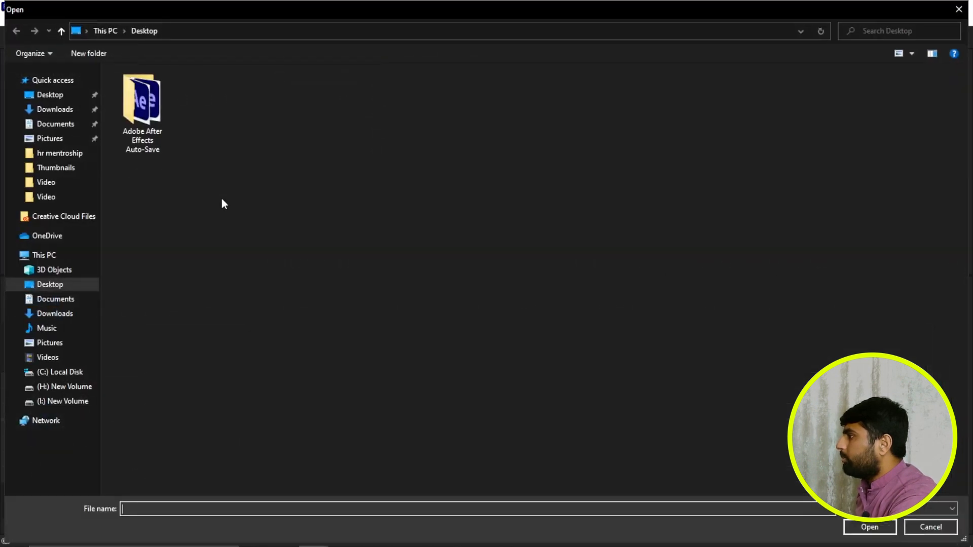
click(56, 95)
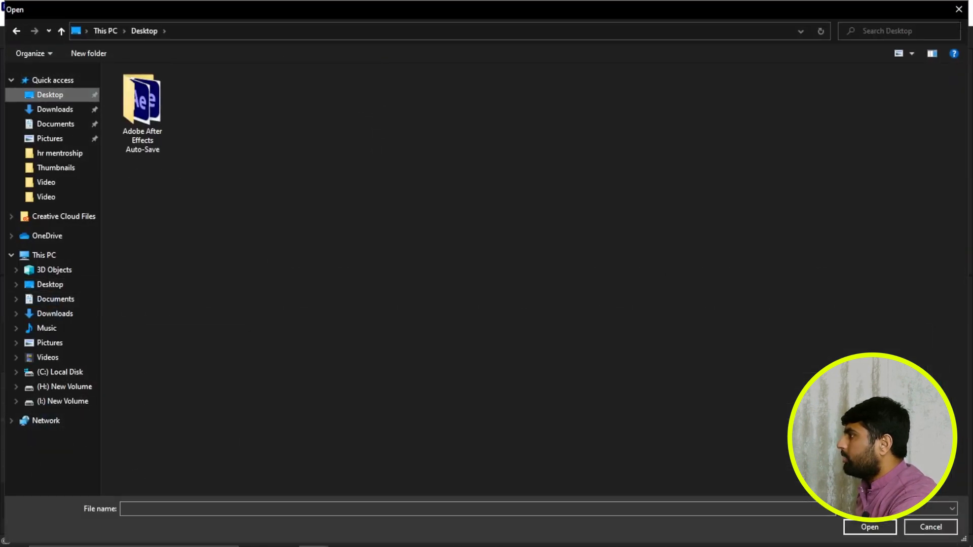
click(959, 10)
- Import the caption file "new updates.srt" from the Desktop into the project
click(69, 75)
scroll(219, 207, down, 1)
click(189, 228)
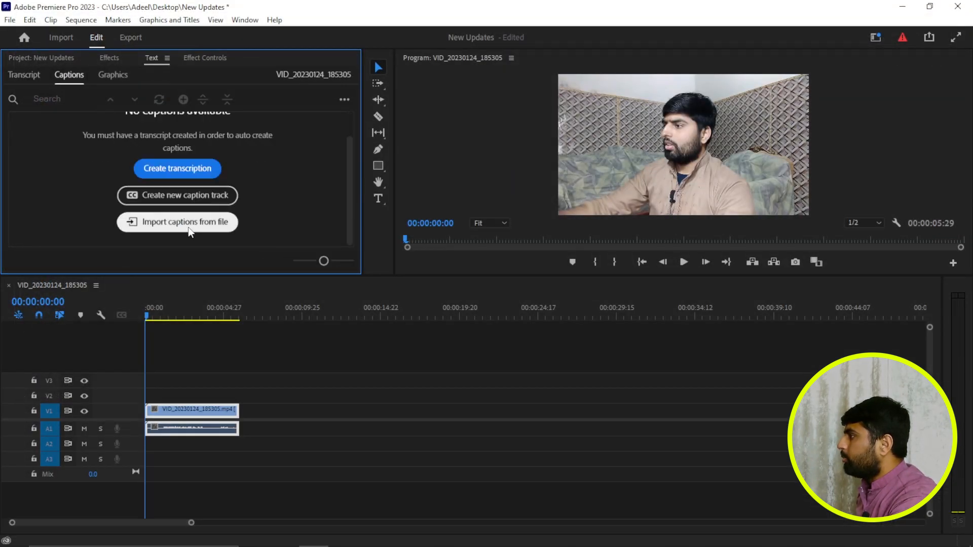
click(76, 95)
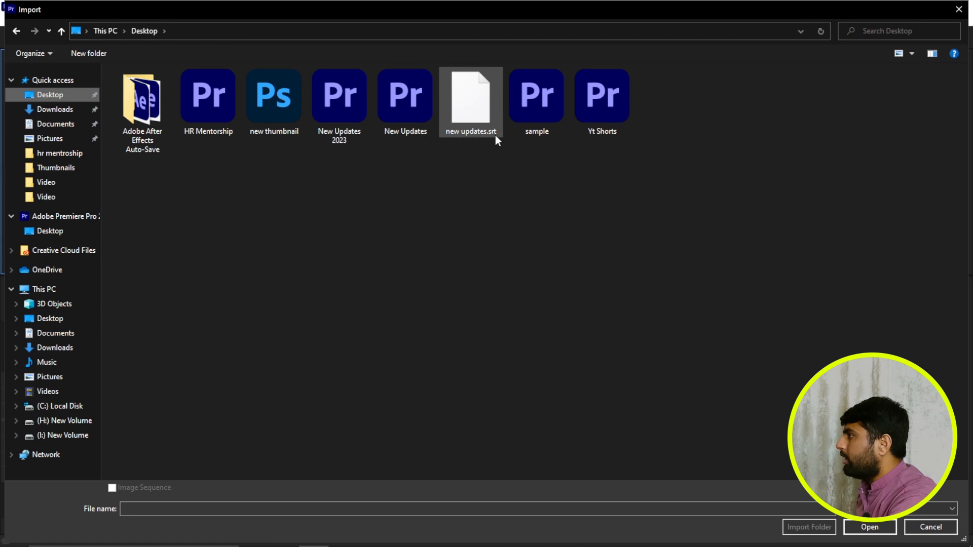
click(474, 112)
double_click(476, 115)
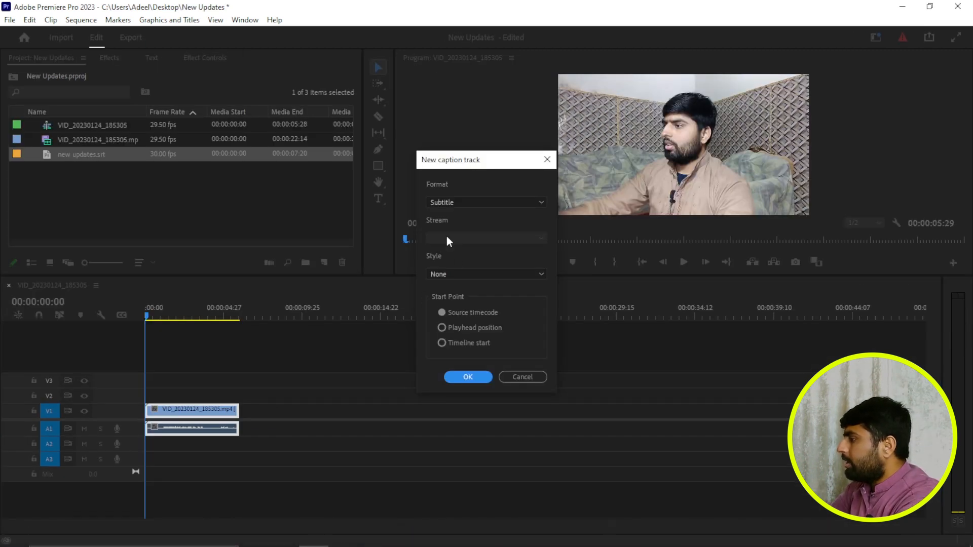
- Create a caption track from the imported file in Subtitle format, with style None and the source timecode as start point
click(470, 203)
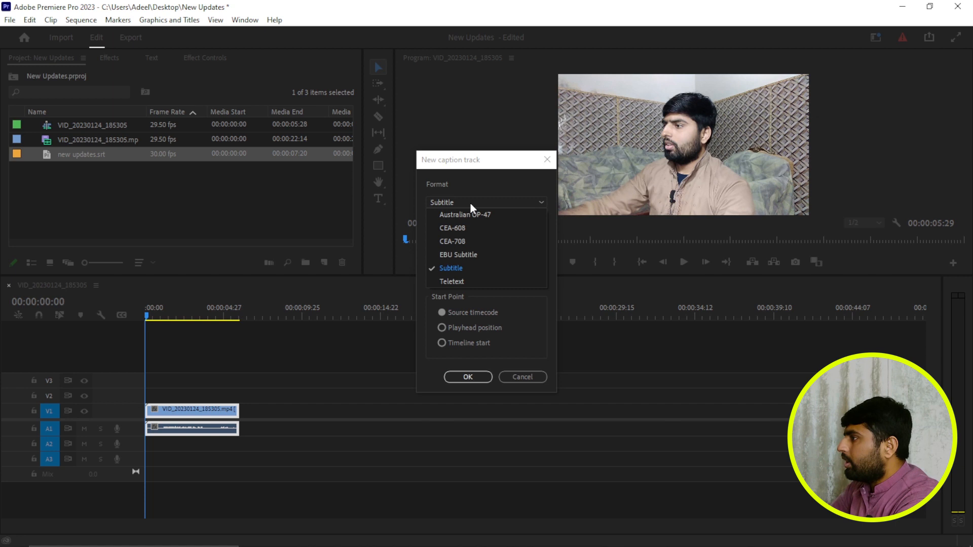
click(461, 269)
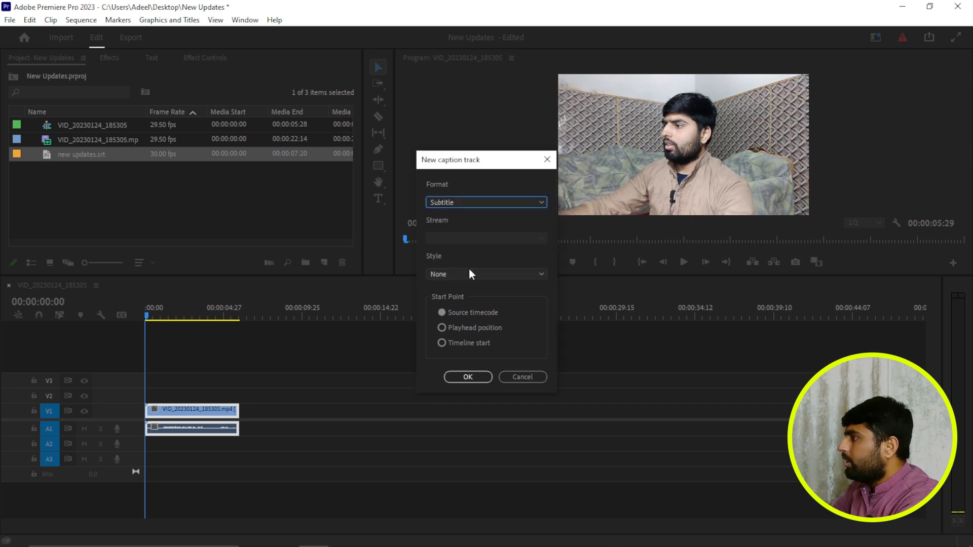
click(450, 276)
click(451, 273)
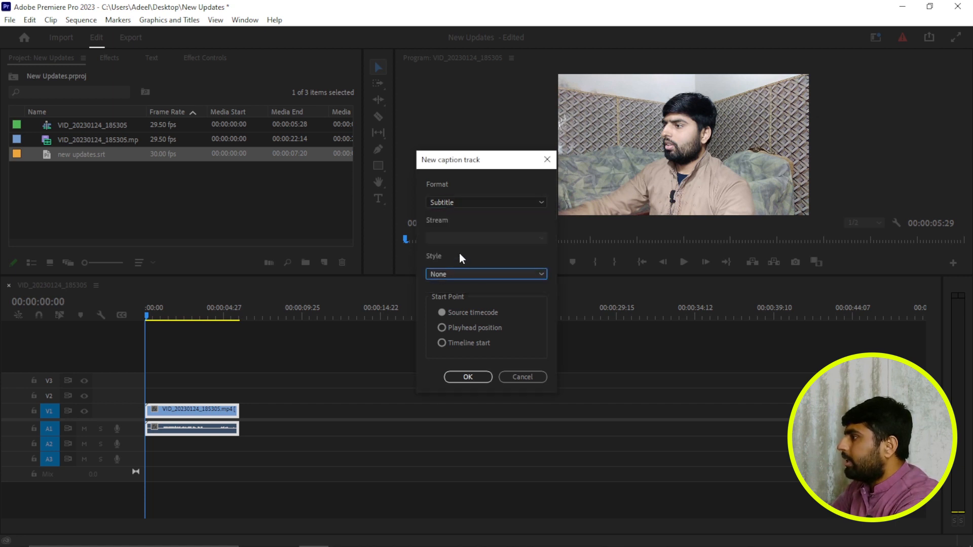
click(467, 377)
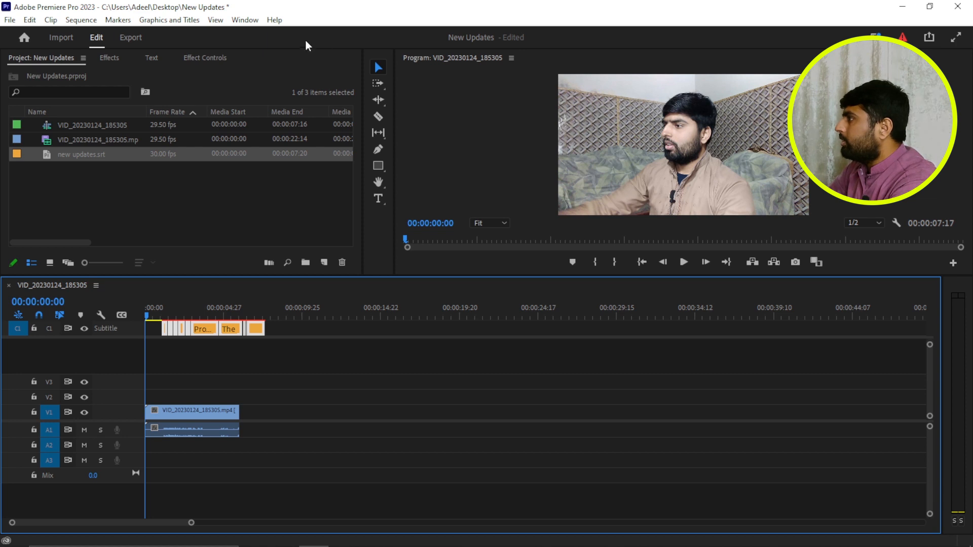
- Show the Essential Graphics panel and set the captions' font to Montserrat Bold
click(245, 20)
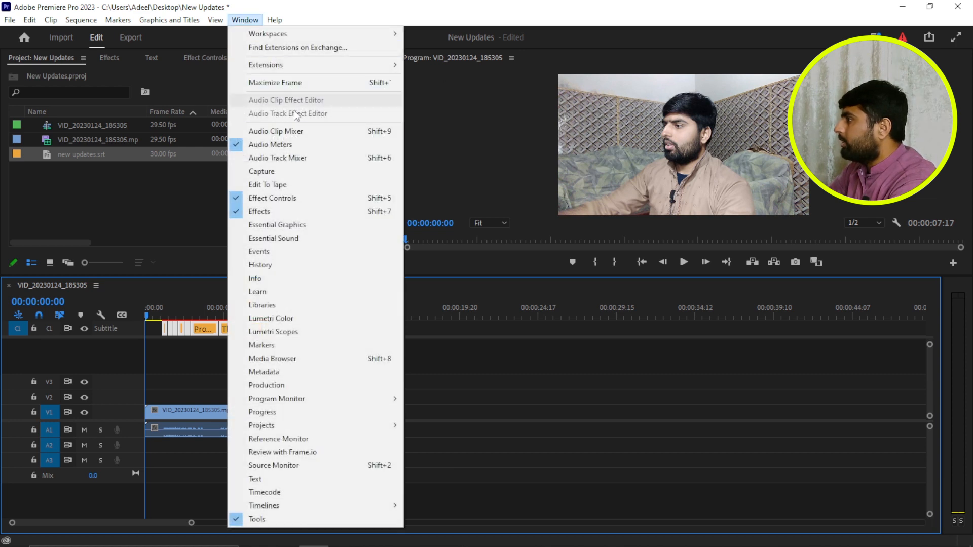
click(315, 229)
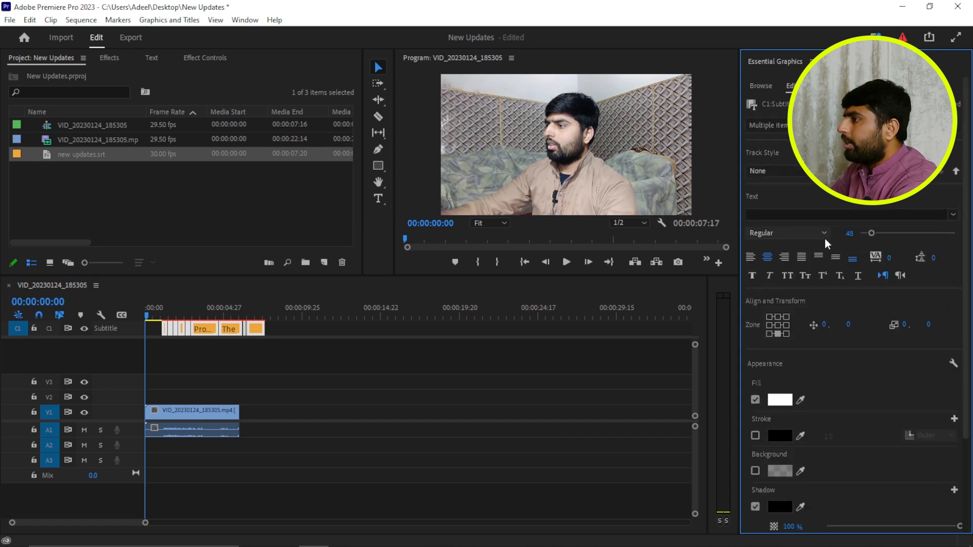
click(810, 215)
text(mon)
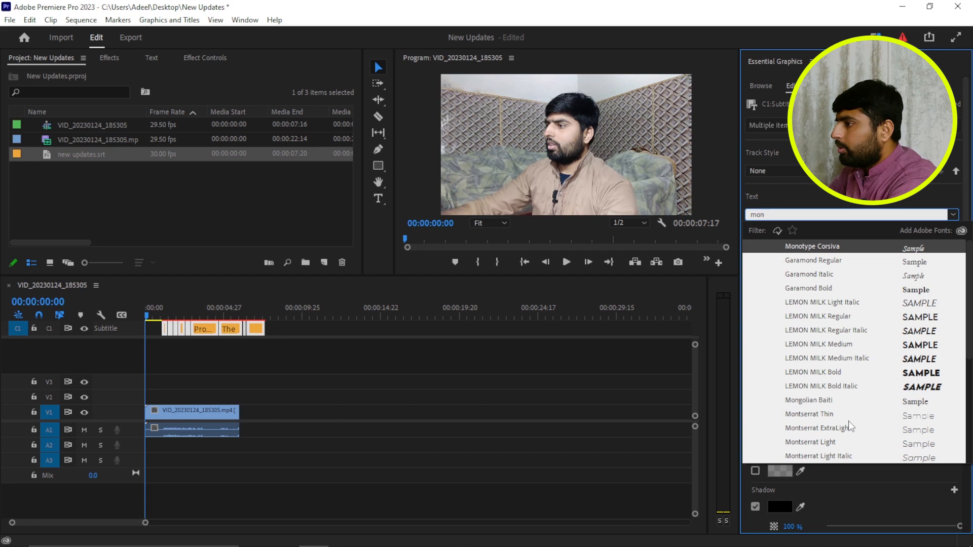
scroll(842, 426, down, 3)
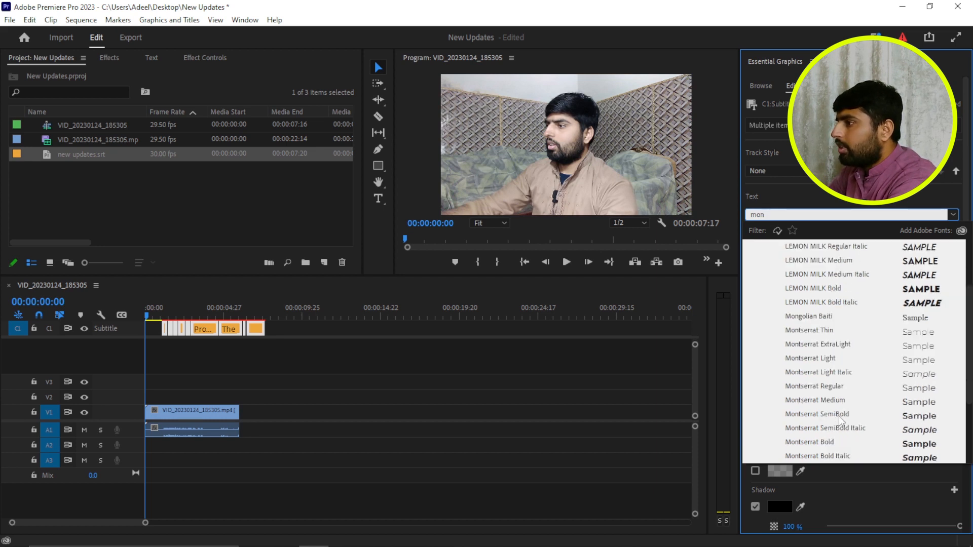
scroll(845, 404, down, 1)
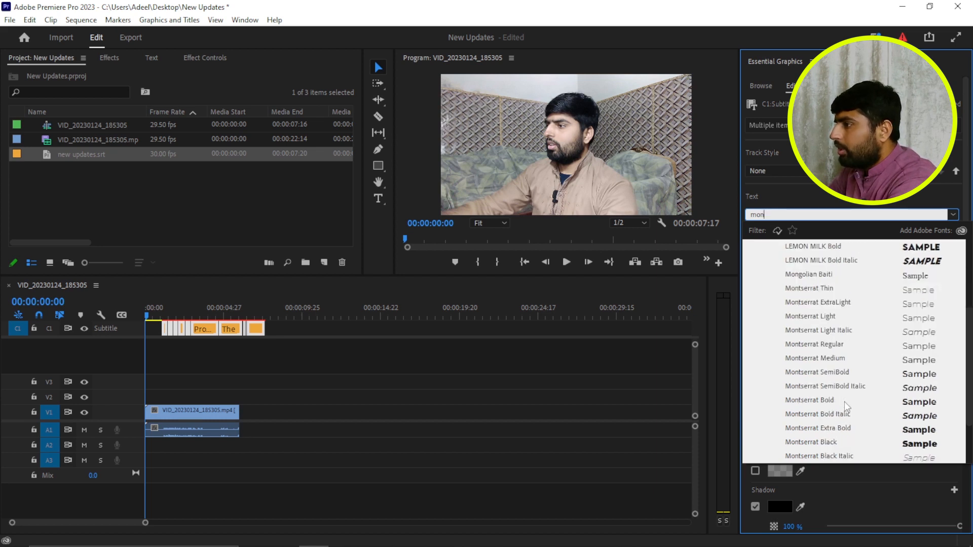
click(823, 404)
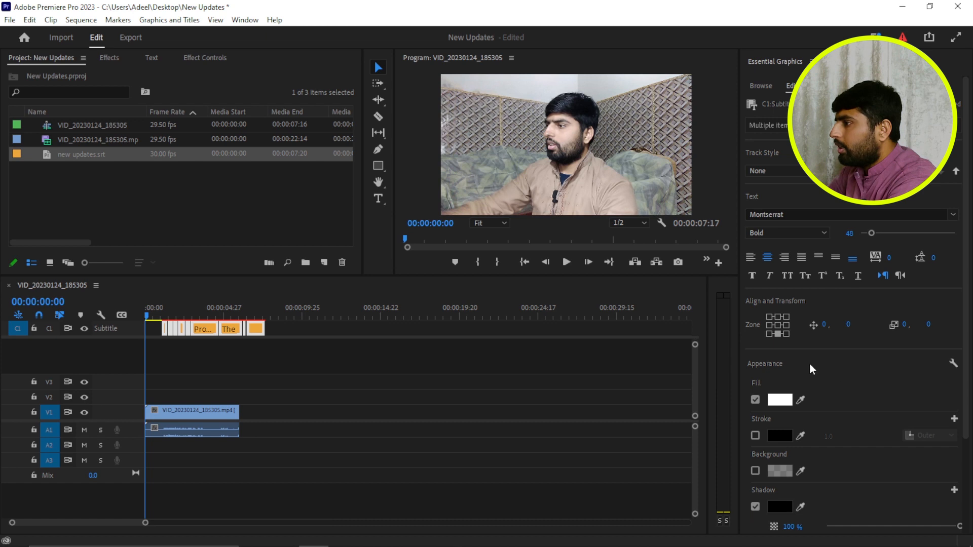
- Change the captions' fill to a linear gradient running from yellow to orange-yellow
click(780, 400)
click(423, 190)
click(416, 214)
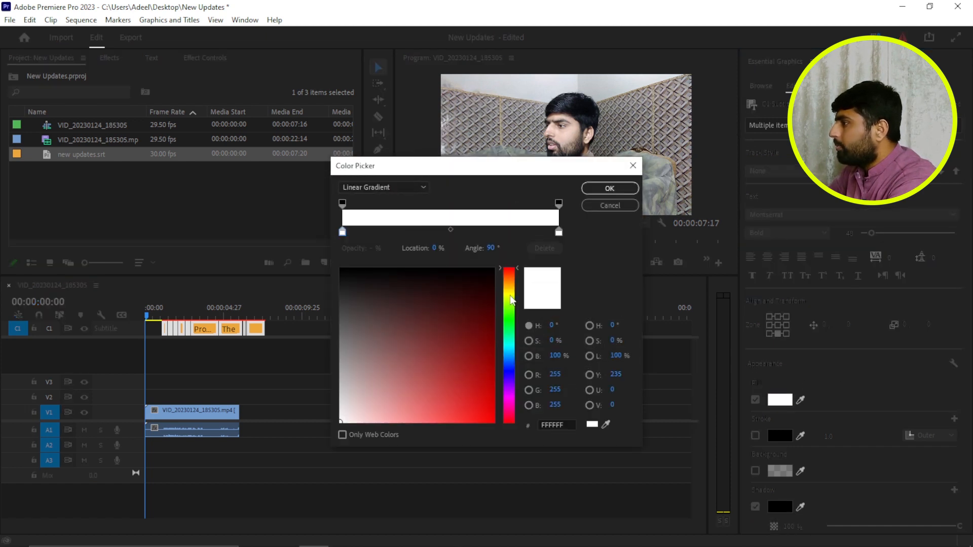
click(511, 300)
click(479, 346)
click(559, 232)
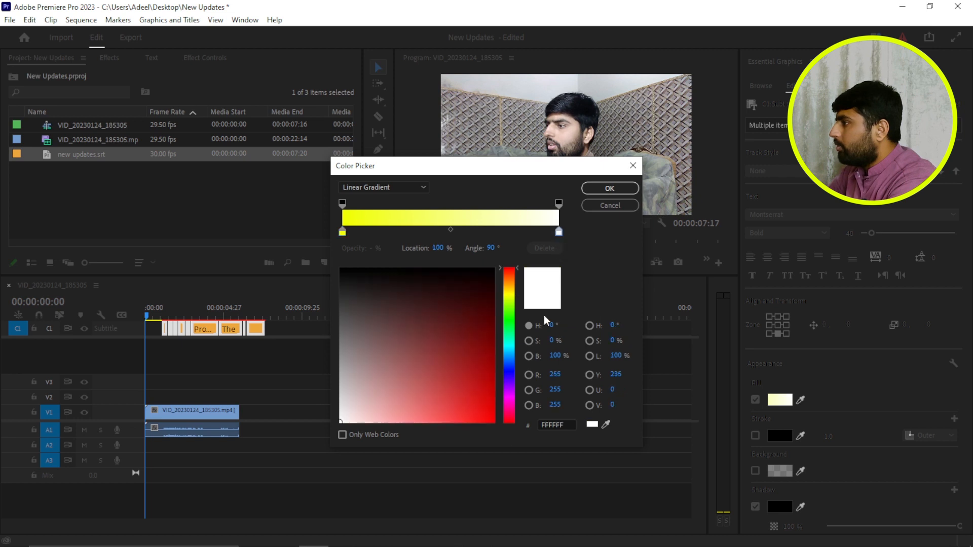
click(512, 295)
click(511, 290)
click(487, 353)
click(610, 189)
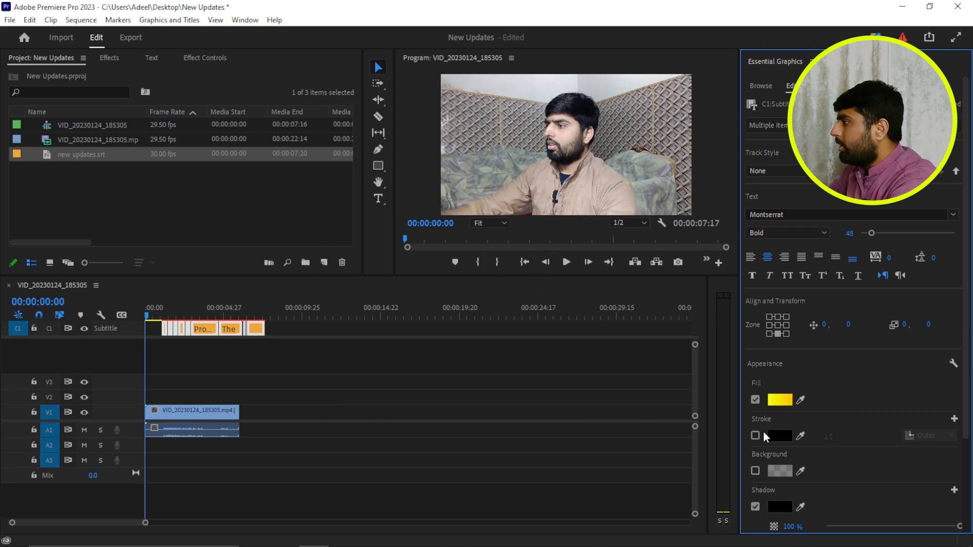
- Move the playhead to 00:00:03:07, set the captions in all caps and widen the Essential Graphics panel
drag(150, 316, 197, 317)
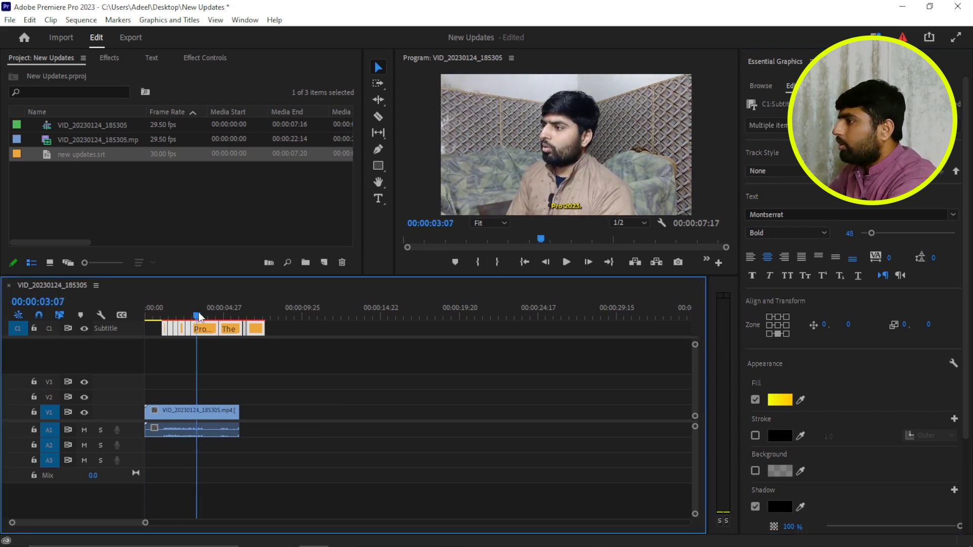
click(787, 275)
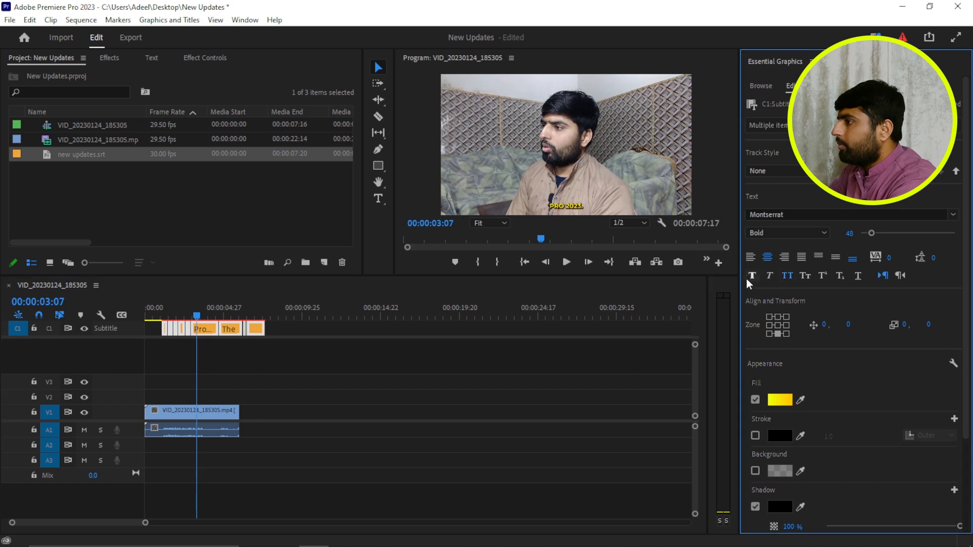
drag(740, 270, 619, 271)
drag(394, 231, 132, 238)
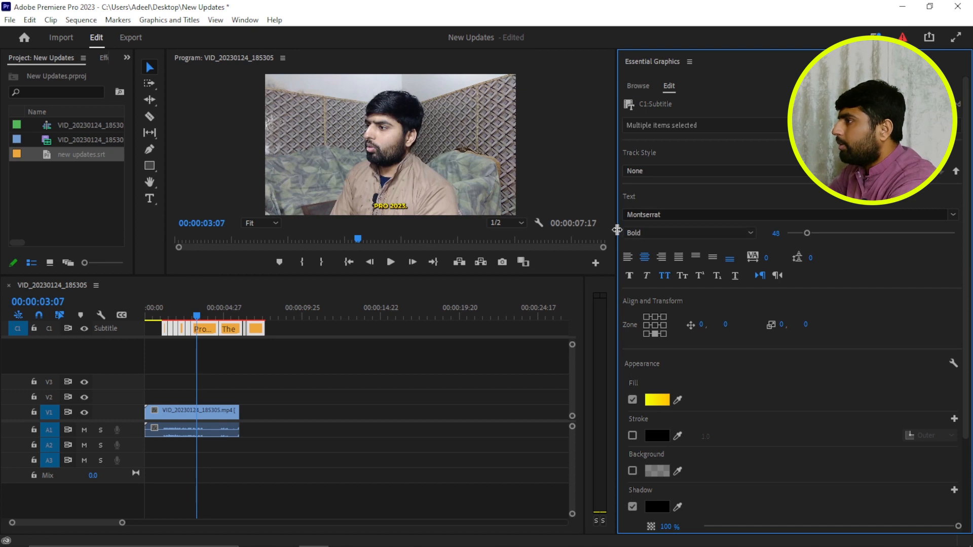
drag(616, 232, 618, 232)
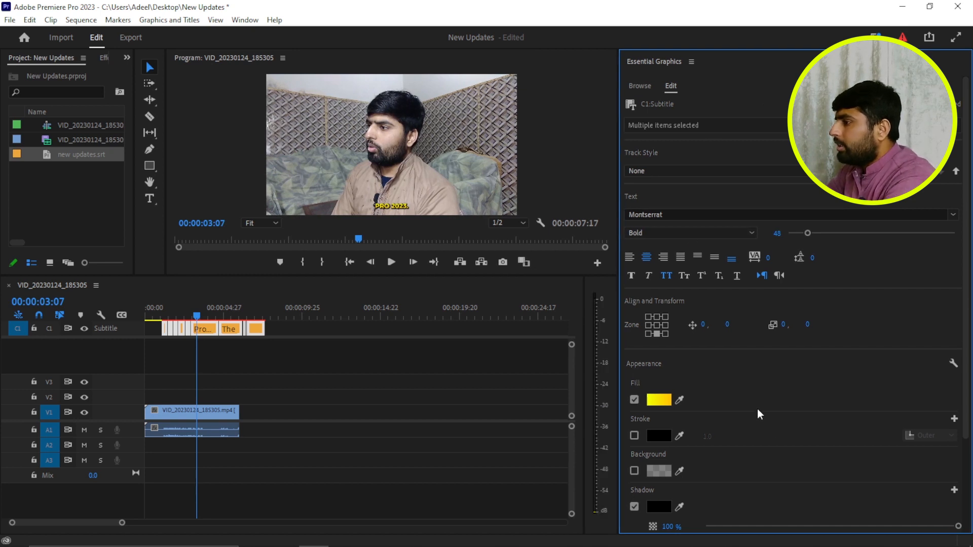
- Enable a black stroke on the captions and keep its position set to Outer
scroll(751, 400, down, 1)
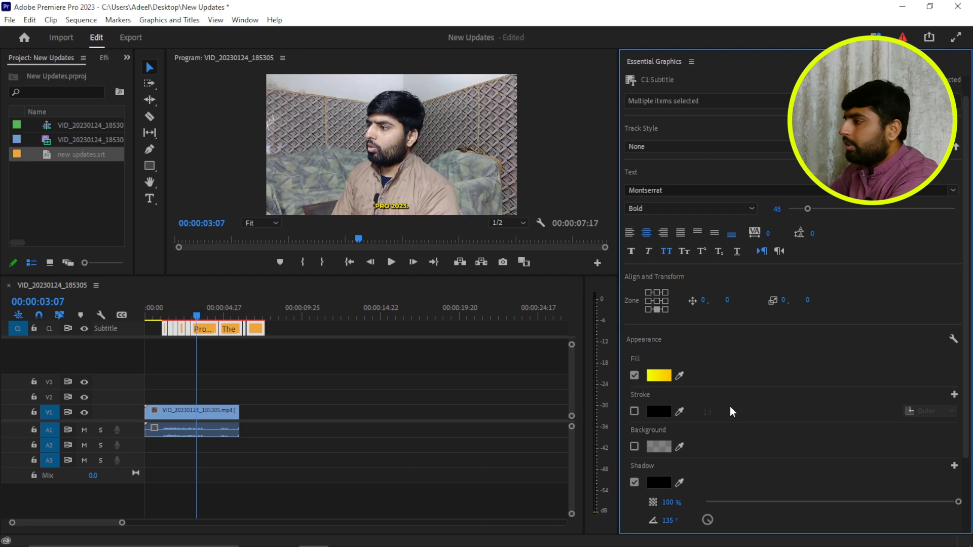
click(635, 412)
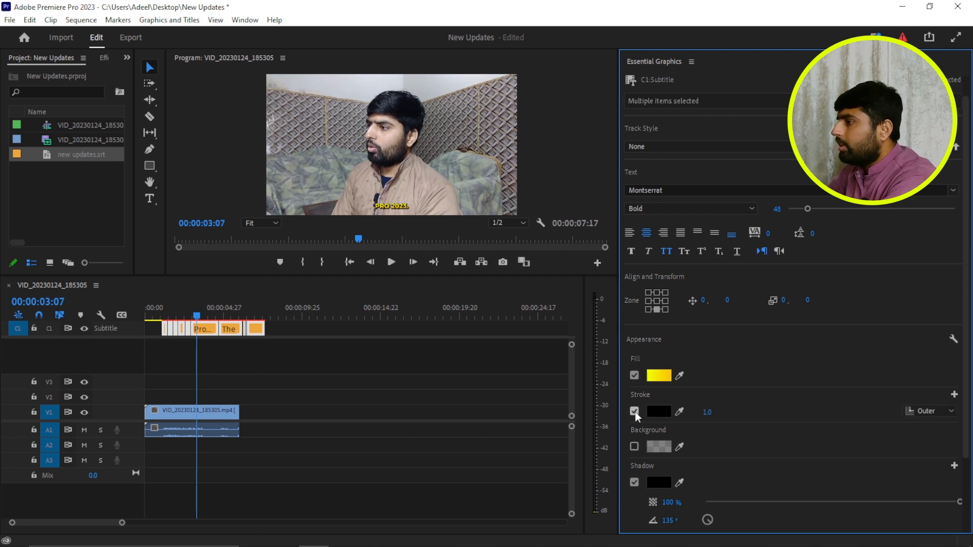
click(951, 411)
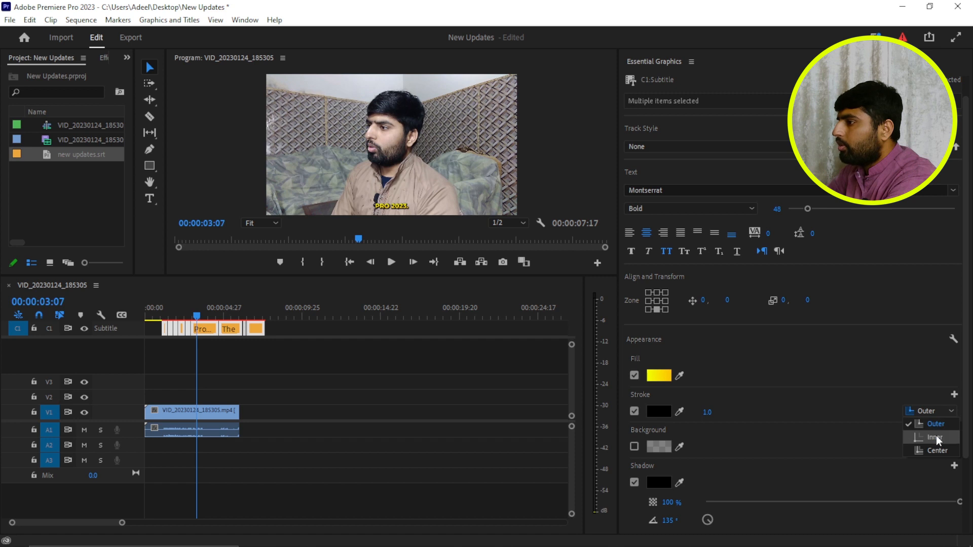
click(863, 409)
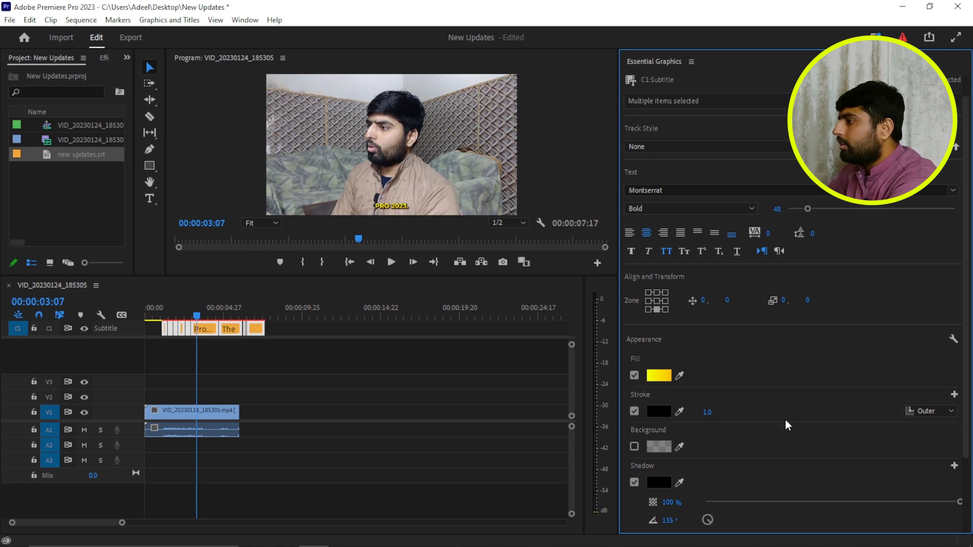
- Turn the captions' shadow off and on again to compare its effect on the text
click(635, 483)
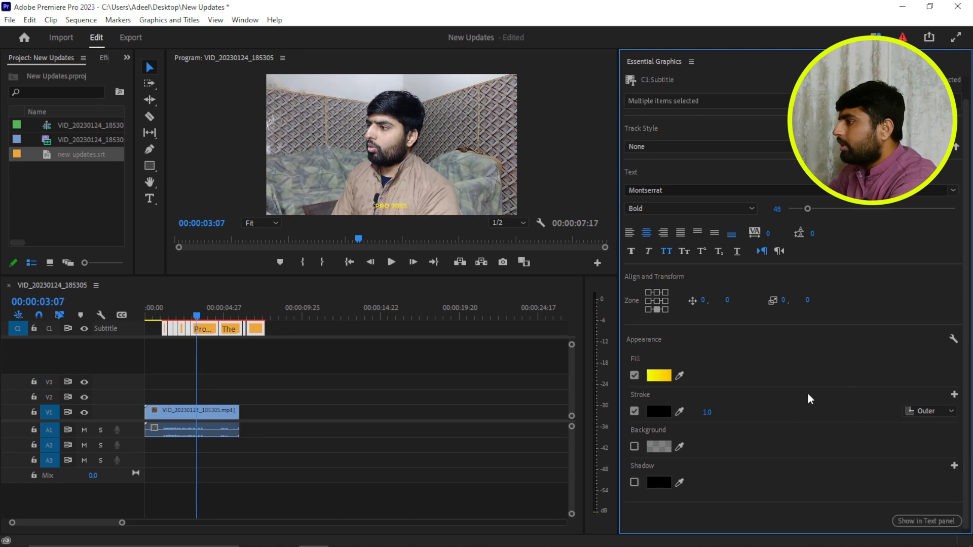
click(634, 483)
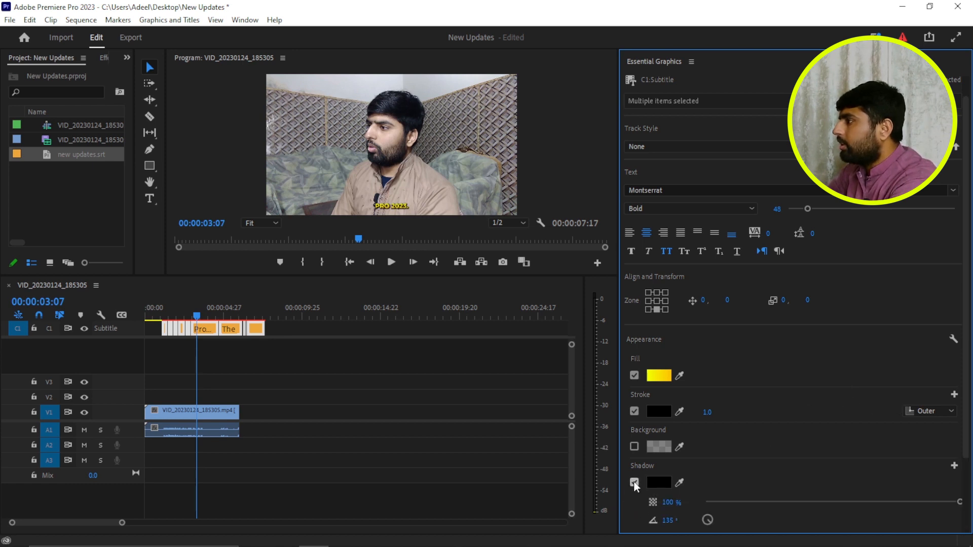
click(635, 483)
click(634, 482)
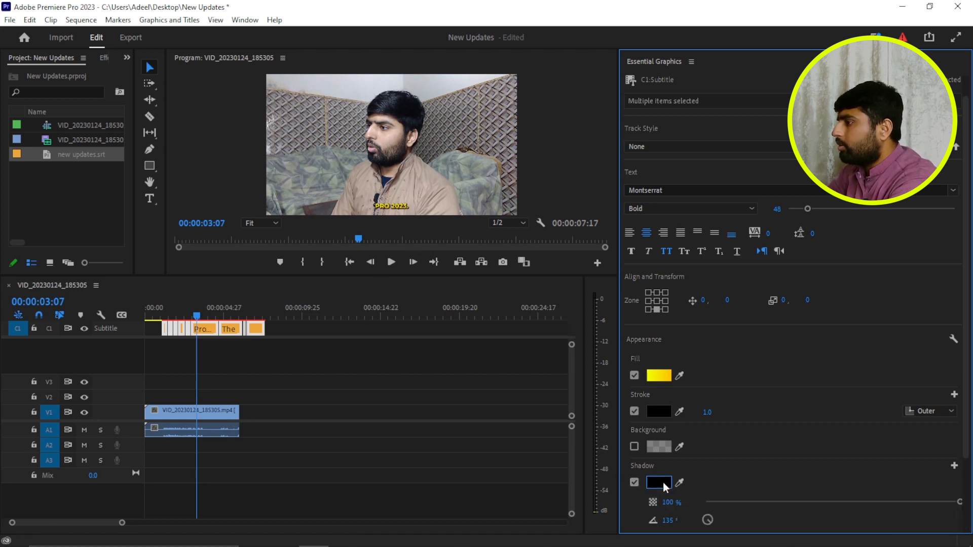
- Set the caption shadow's distance to 2.0 and its size to 5.0
scroll(764, 463, down, 2)
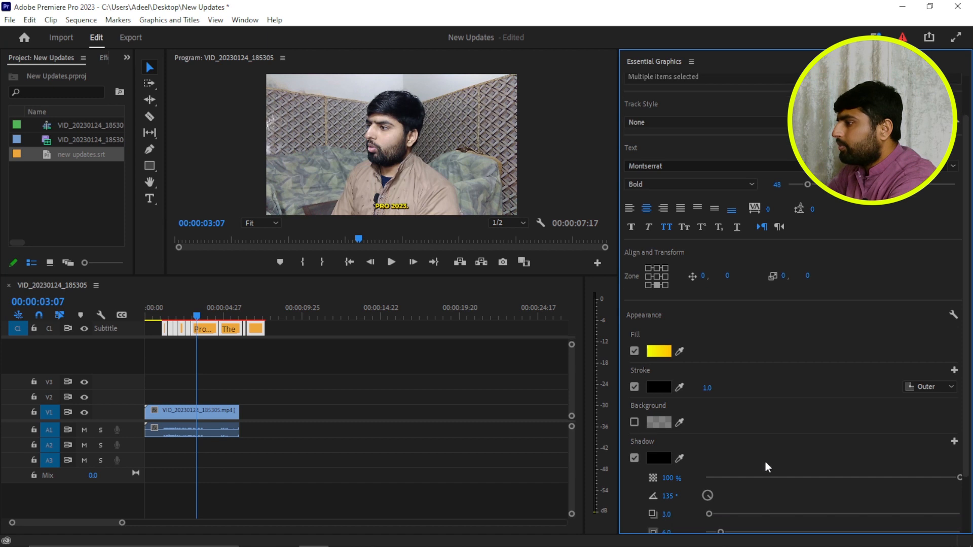
scroll(766, 462, down, 1)
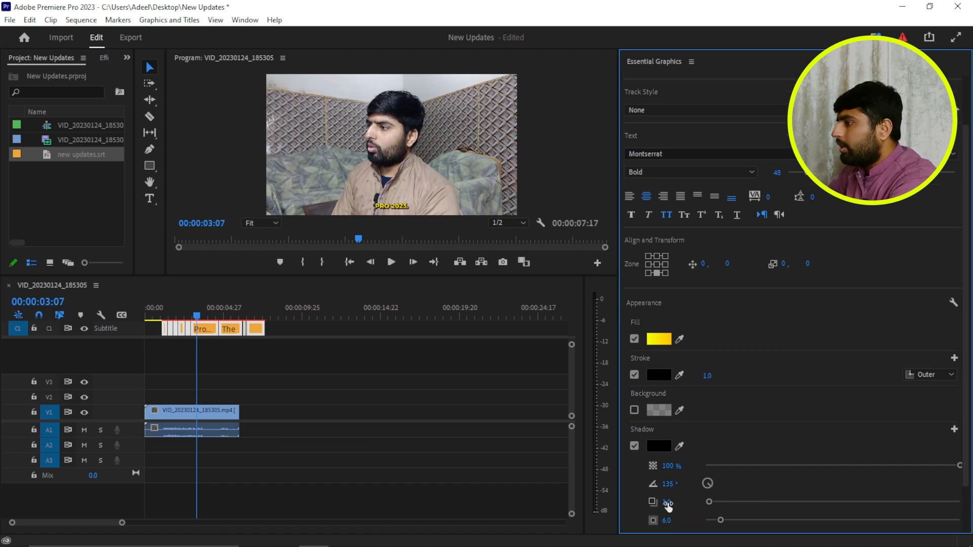
click(667, 502)
key(Down)
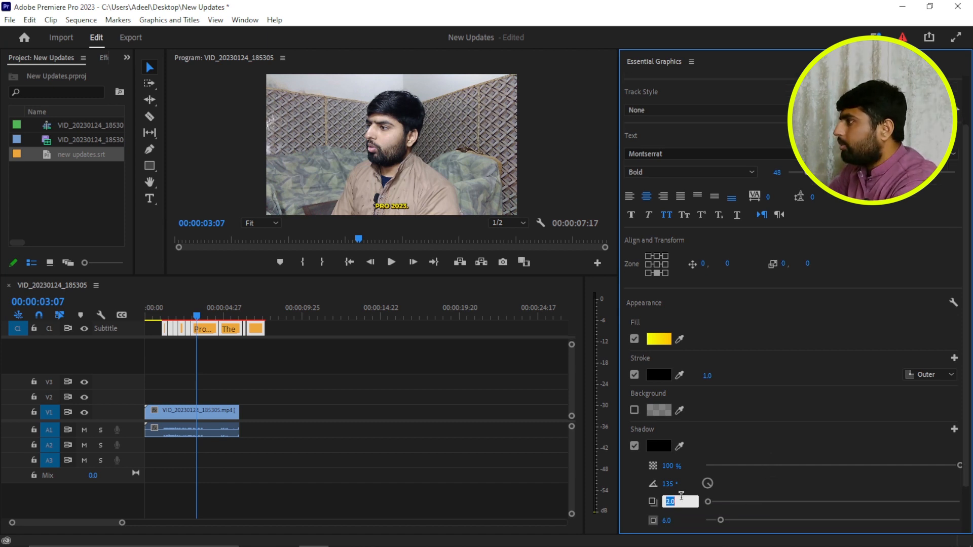
key(Return)
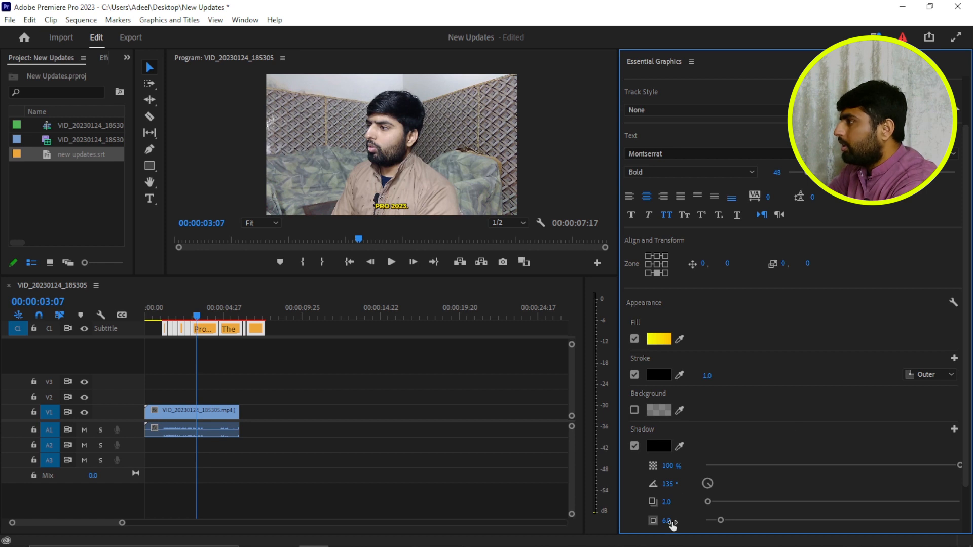
click(670, 521)
key(Down)
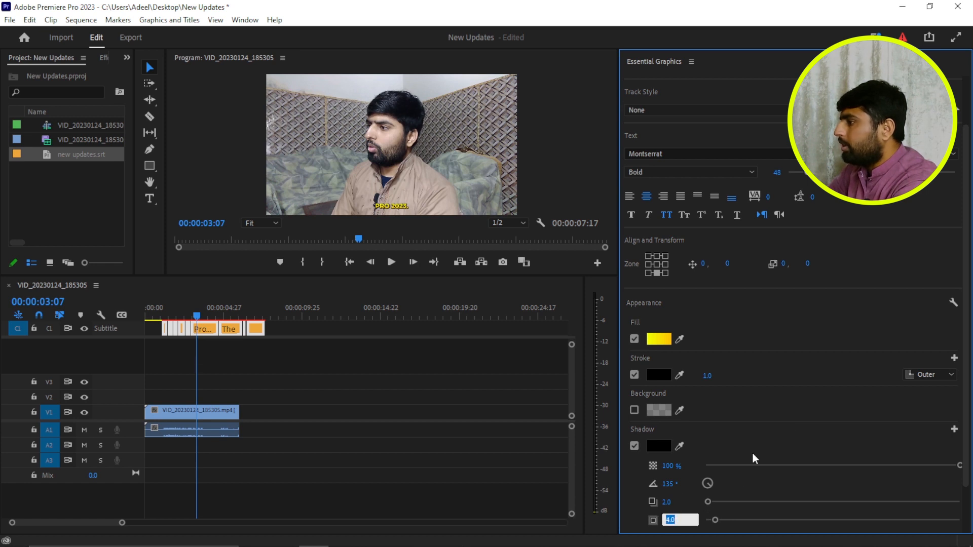
key(Up)
key(Return)
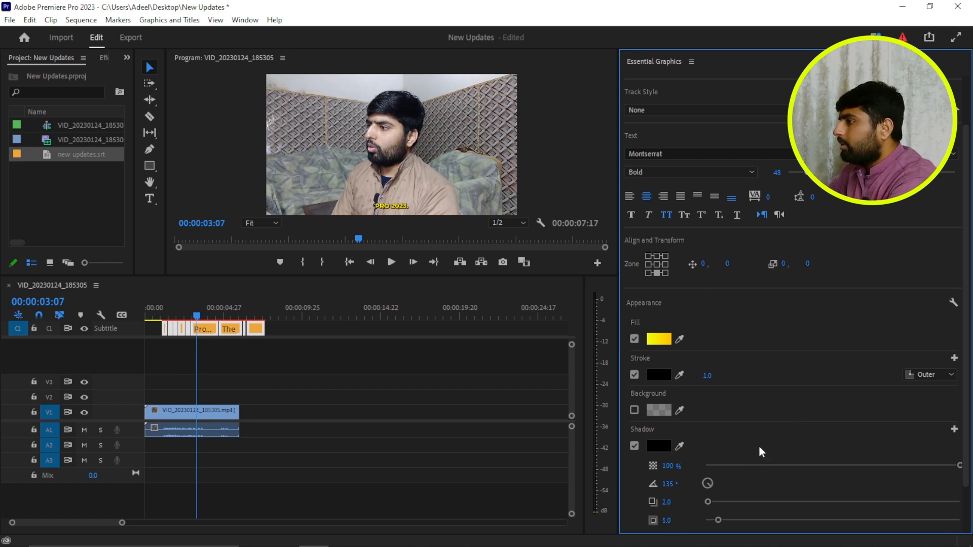
- Keep the captions' stroke colour black and set the stroke width to 12.0
click(661, 376)
click(610, 189)
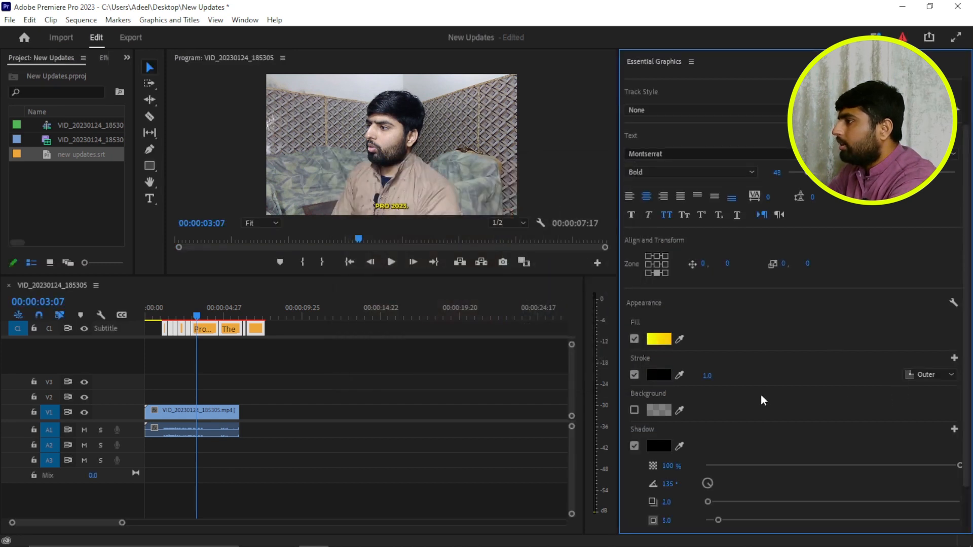
drag(709, 375, 679, 376)
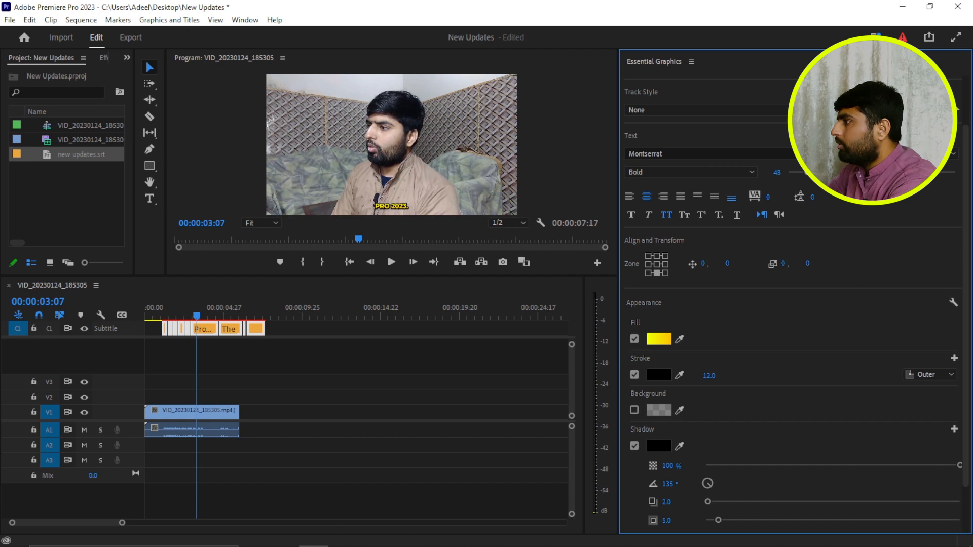
- Set the captions' stroke width to 2.0 and close the Essential Graphics panel
click(709, 376)
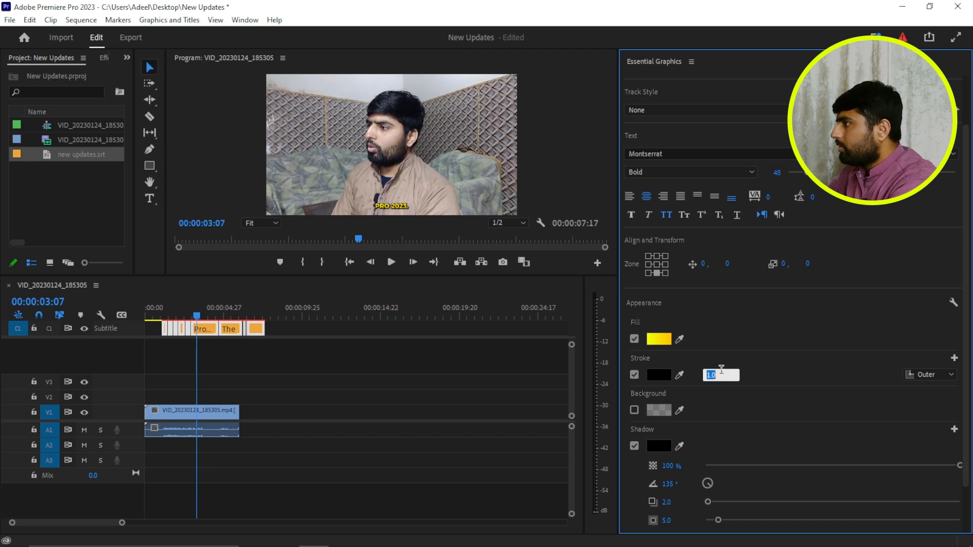
key(Up)
key(Return)
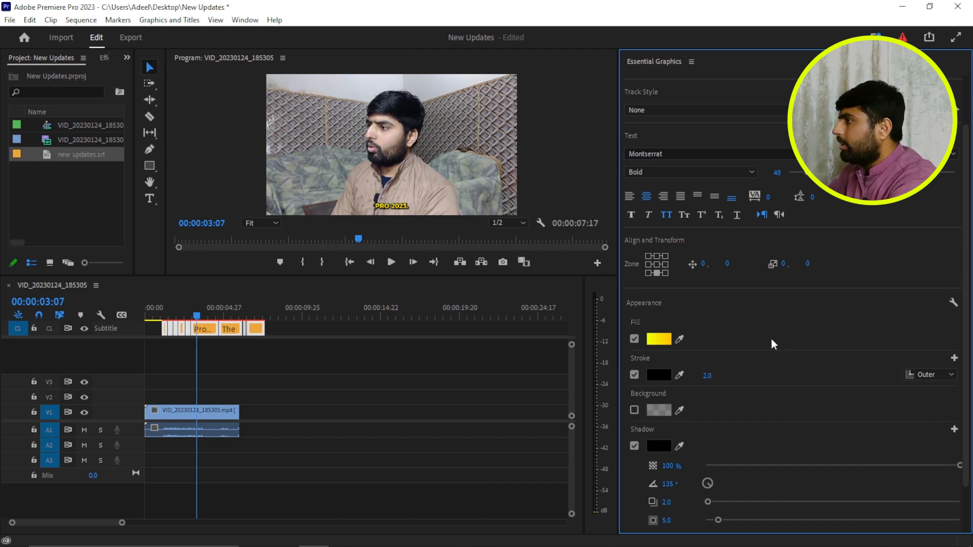
click(692, 62)
click(714, 65)
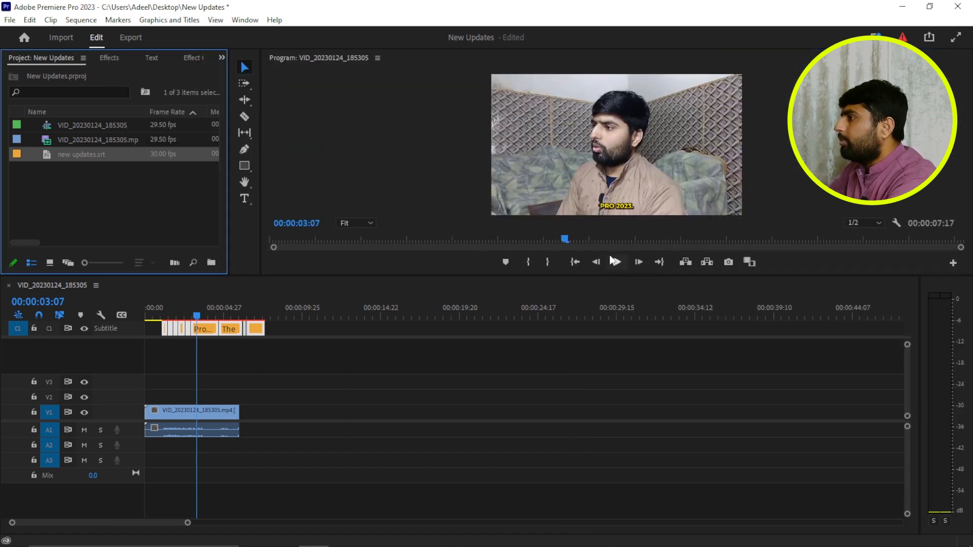
- Enlarge the program preview and play the sequence to review the styled captions
drag(602, 277, 524, 352)
key(space)
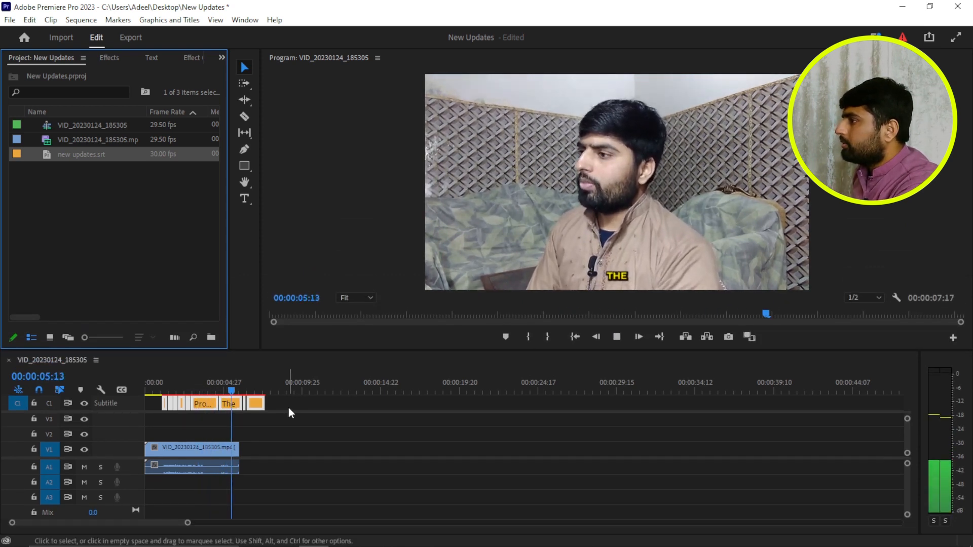
key(space)
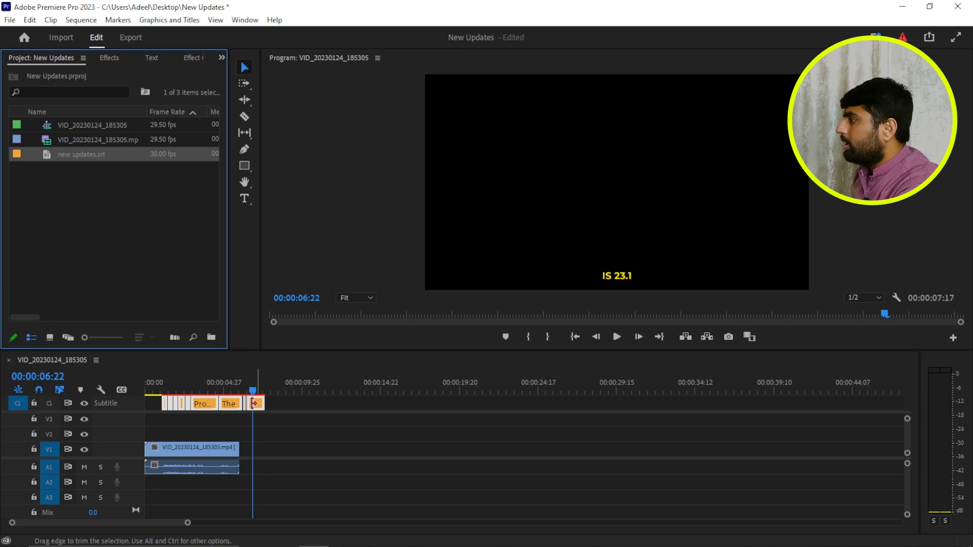
- Extend the video clip on V1 to the end of the caption track and replay the sequence
drag(239, 448, 264, 448)
key(space)
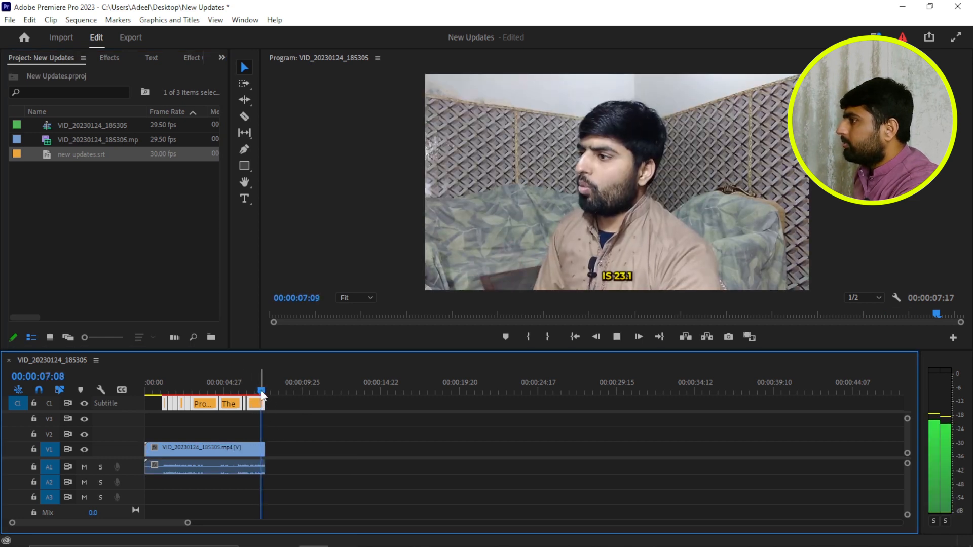
key(space)
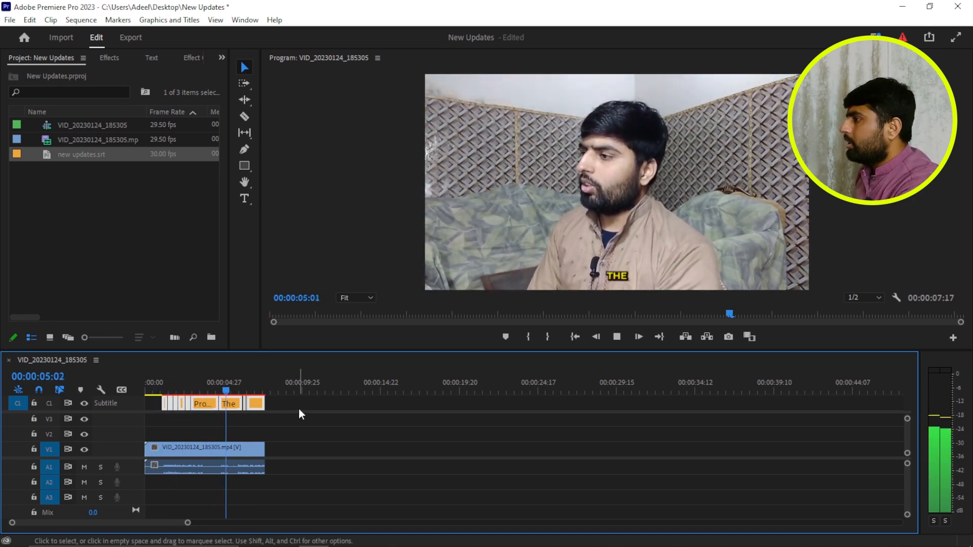
key(space)
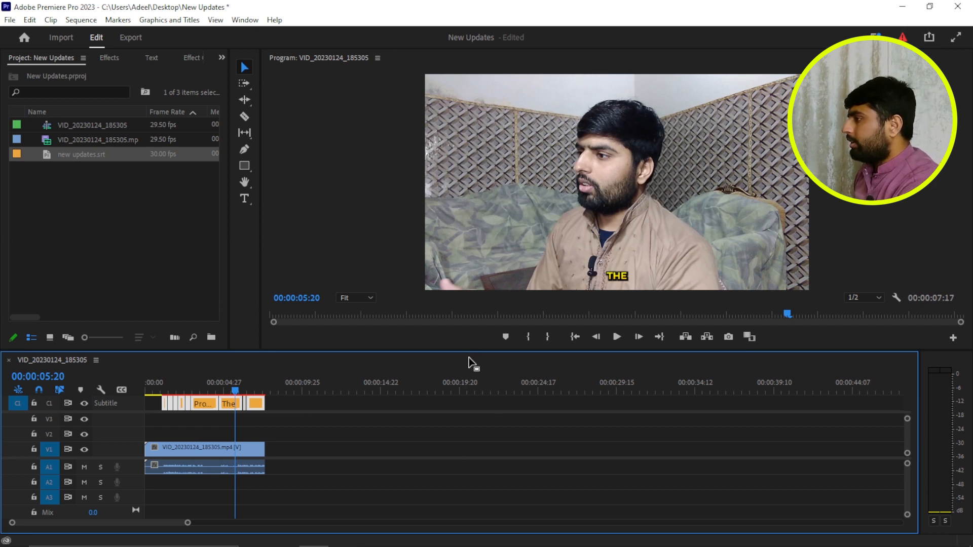
drag(470, 351, 470, 319)
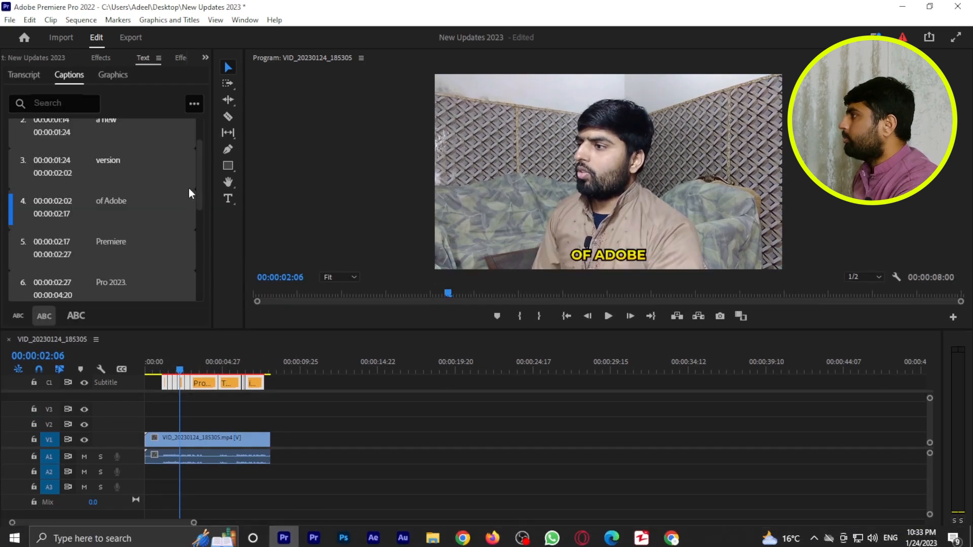
- Compare the Graphics and Titles commands in Premiere Pro 2022 with those in Premiere Pro 2023, looking for a caption-to-graphic upgrade
click(175, 20)
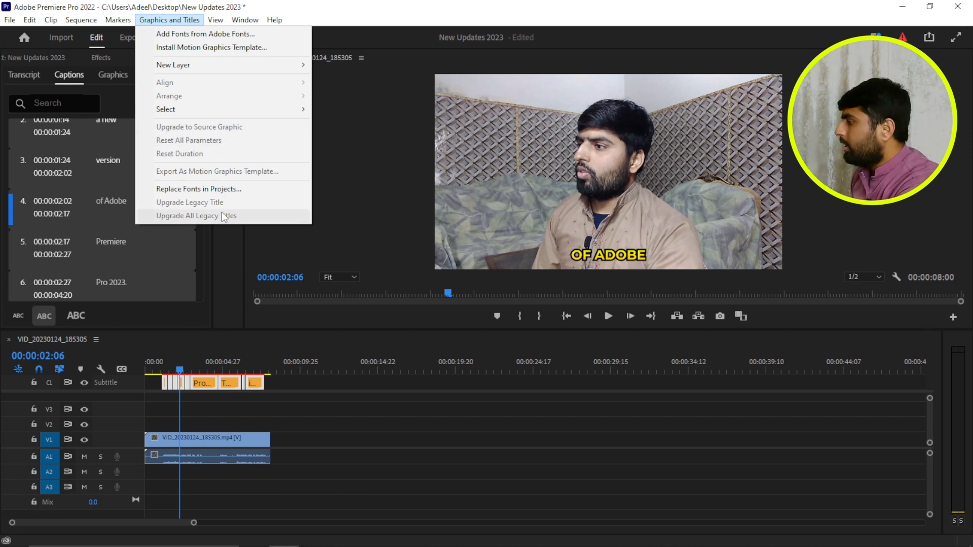
mouse_move(284, 546)
click(314, 536)
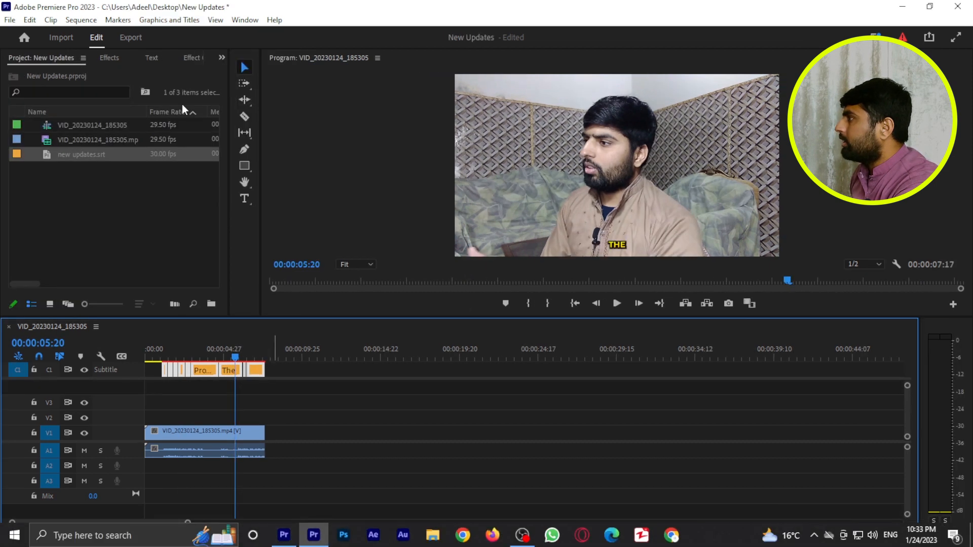
click(188, 23)
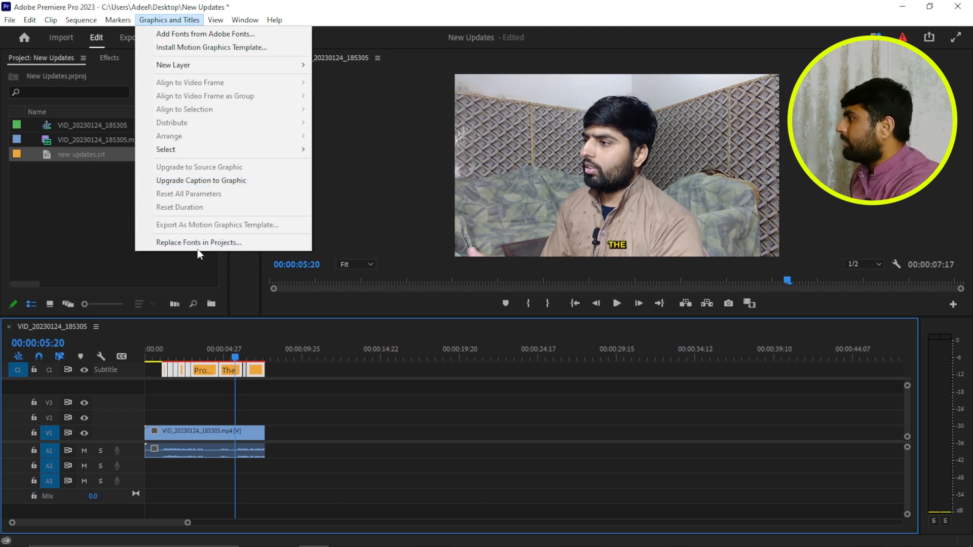
click(400, 411)
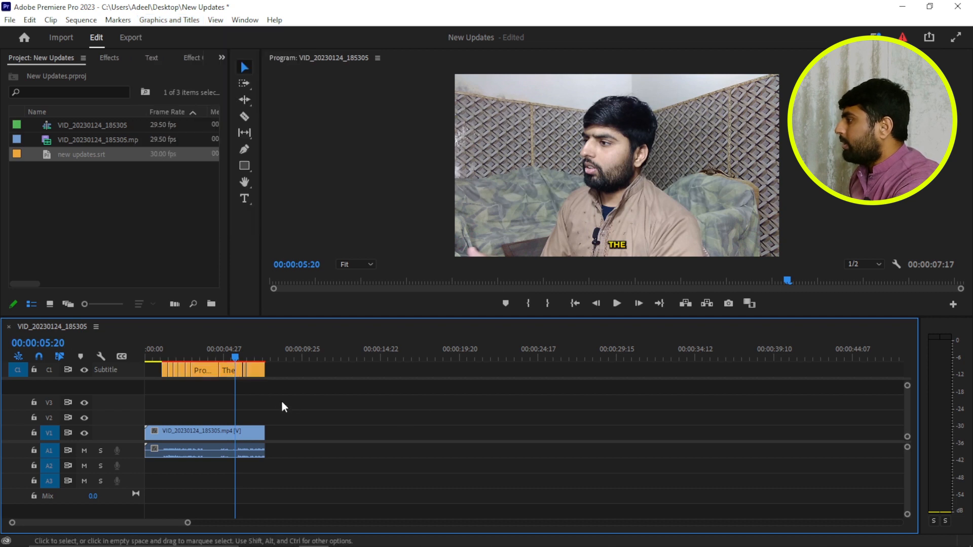
- Upgrade the captions from the first one through "Pro 2023." to graphics and scrub back over the converted clips
drag(210, 393, 152, 335)
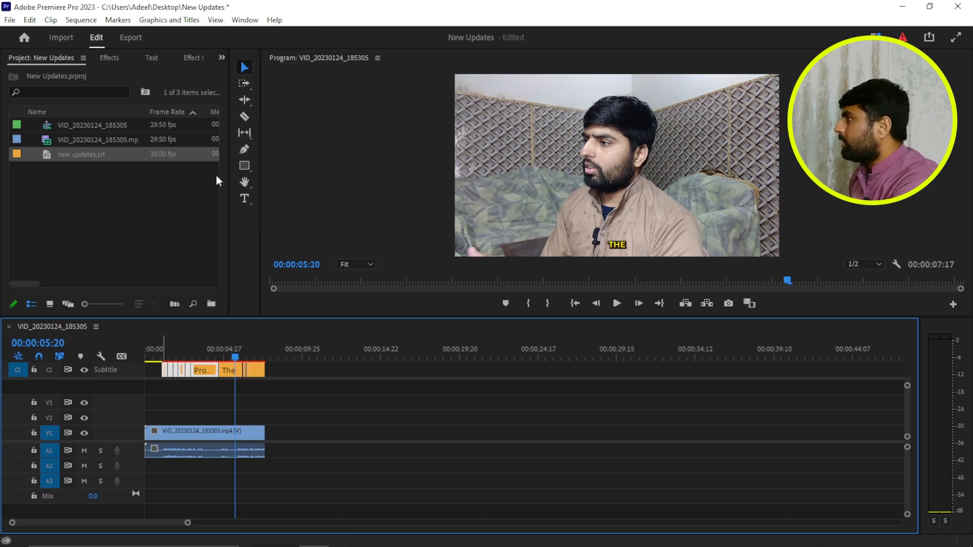
click(188, 22)
click(215, 181)
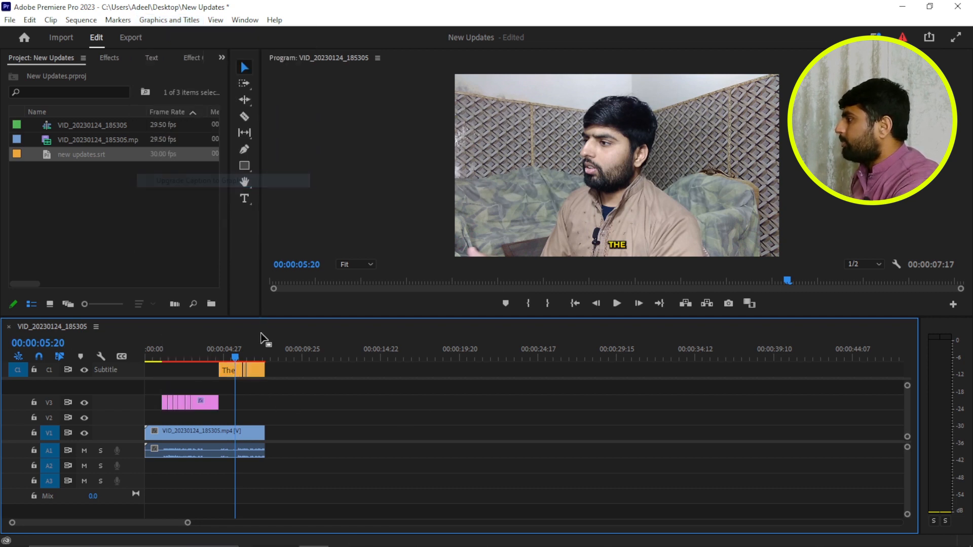
drag(239, 363, 198, 360)
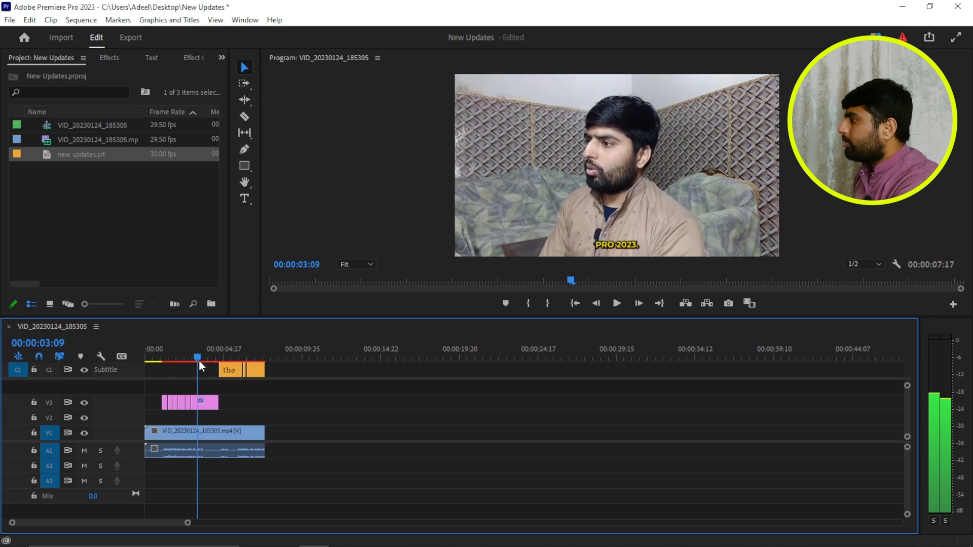
- Show the effect controls of the "Pro 2023." graphic on V3 and give the timeline more height
click(209, 403)
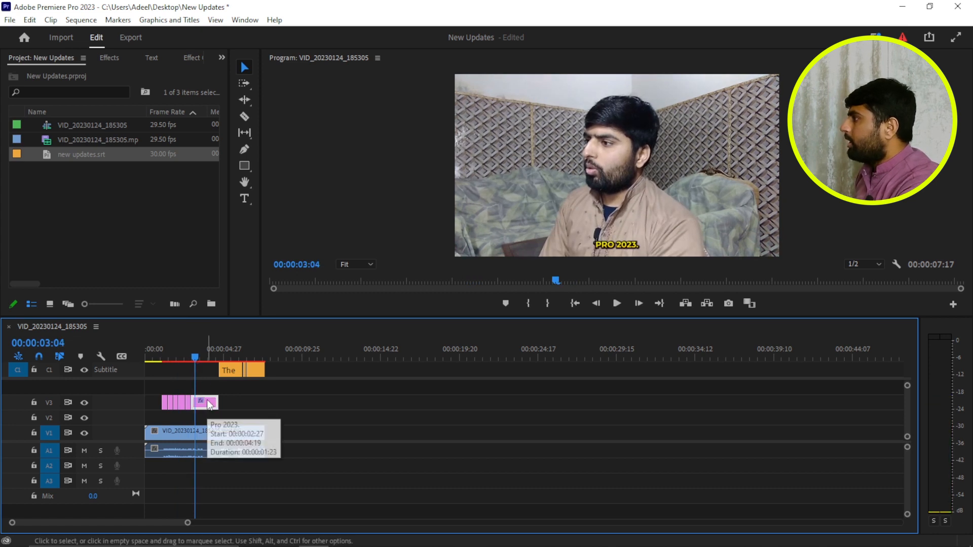
click(222, 58)
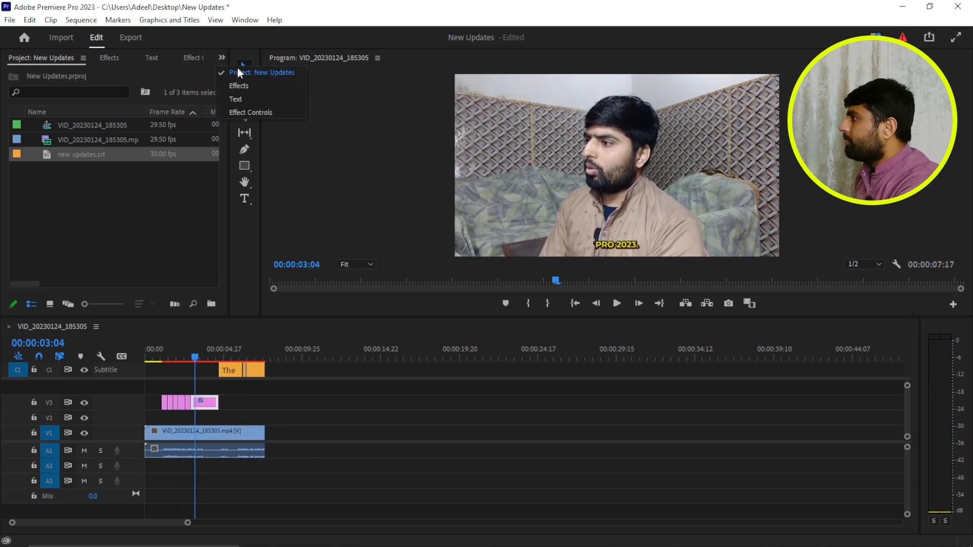
click(250, 112)
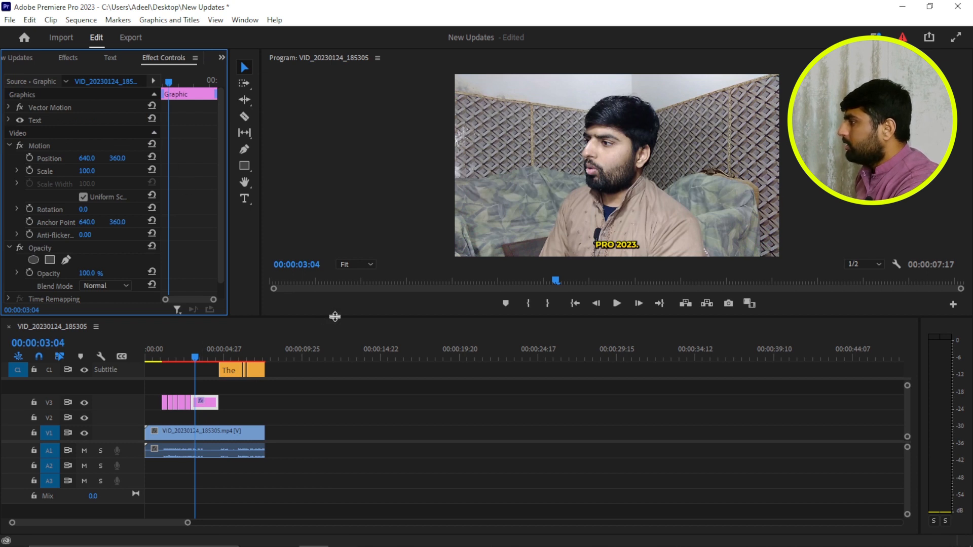
drag(327, 320, 327, 269)
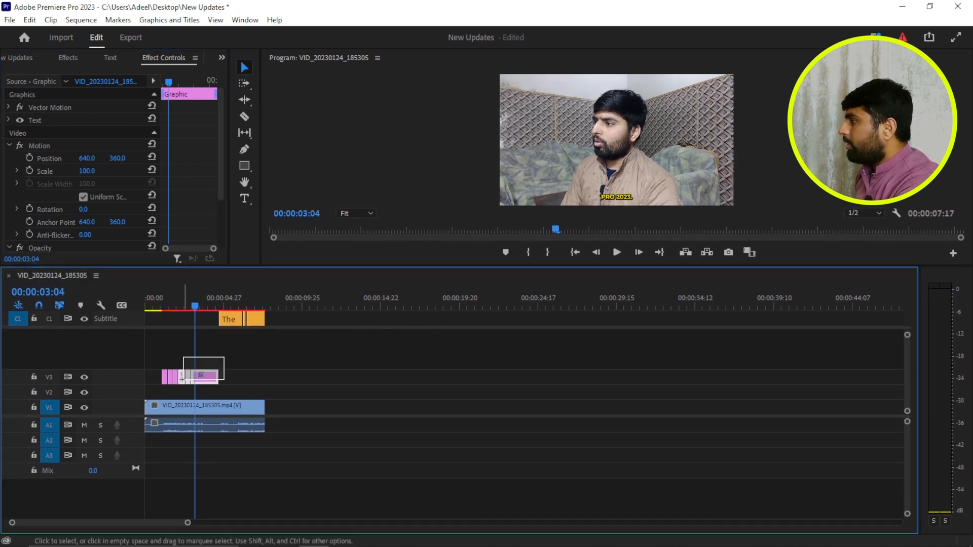
click(165, 393)
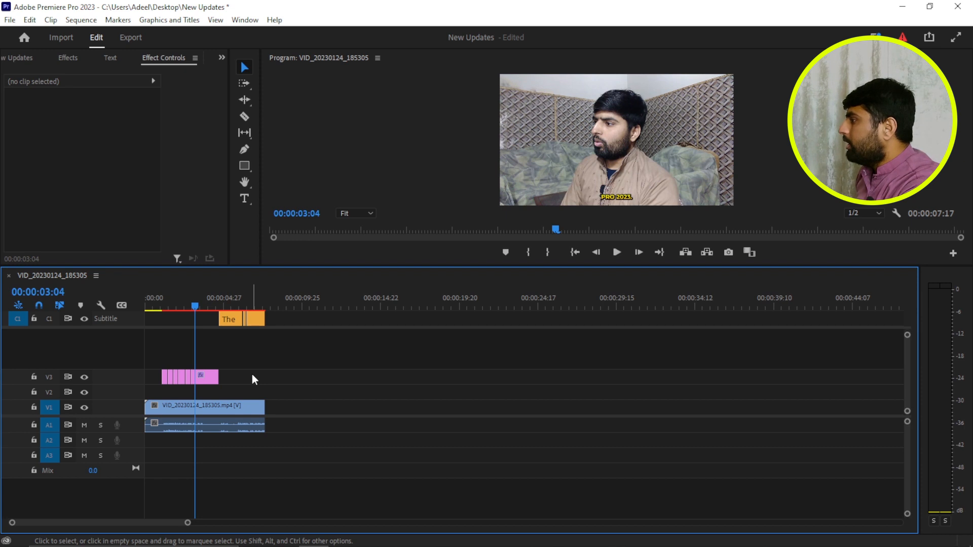
click(200, 376)
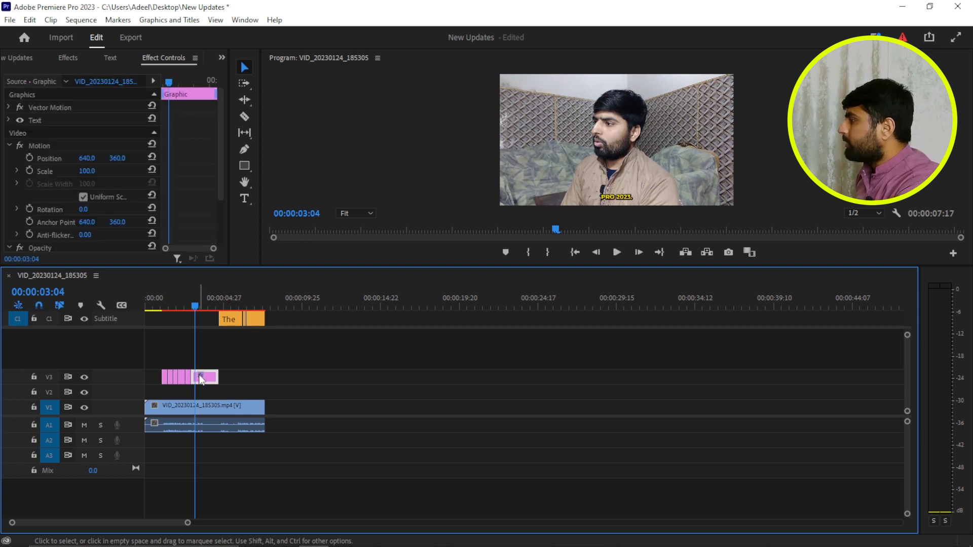
- Try position 728.0, 155.0 and scale 147.0 on the "Pro 2023." graphic and undo these motion changes
drag(118, 158, 93, 170)
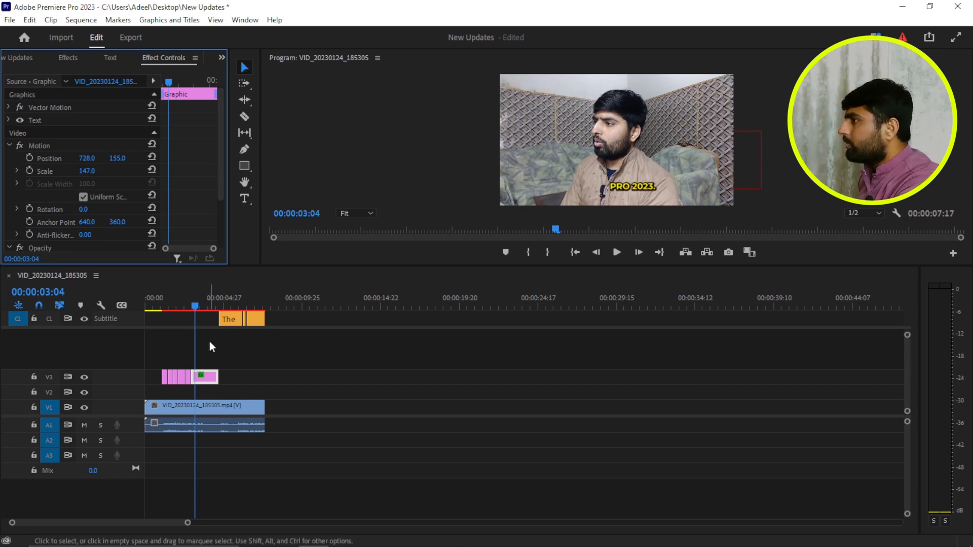
key(ctrl+z)
key(ctrl+z)
key(ctrl+z)
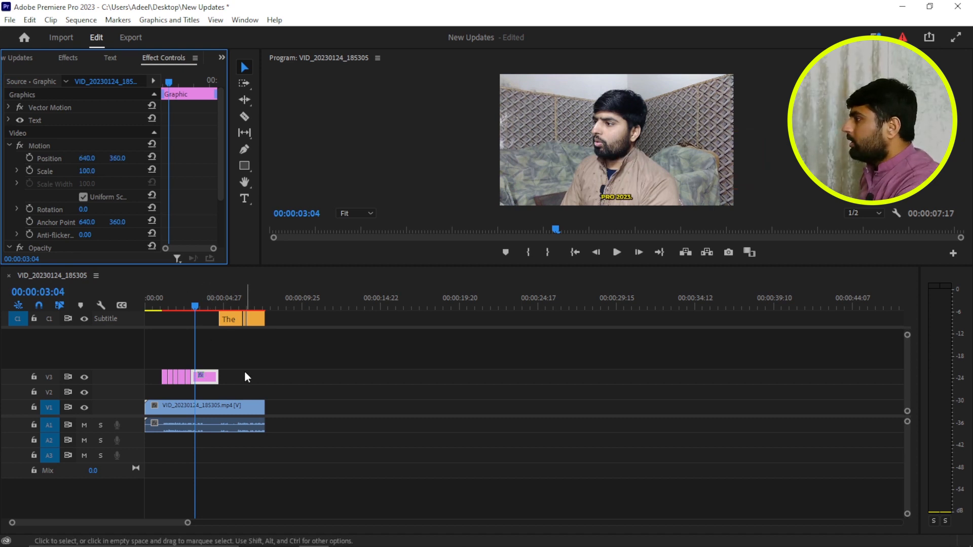
- Search the effects for "trans" and apply the Distort Transform effect to the "Pro 2023." graphic on V3
click(233, 317)
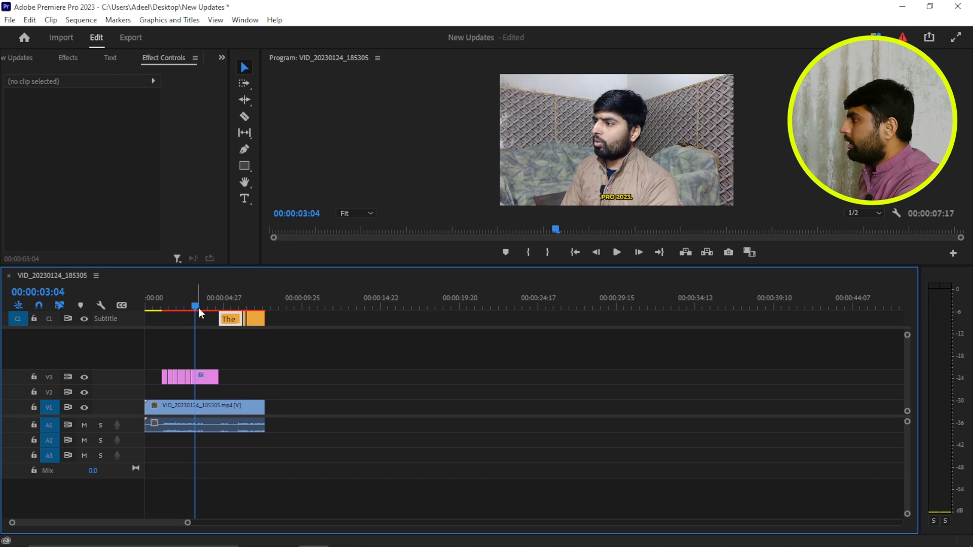
drag(197, 307, 214, 307)
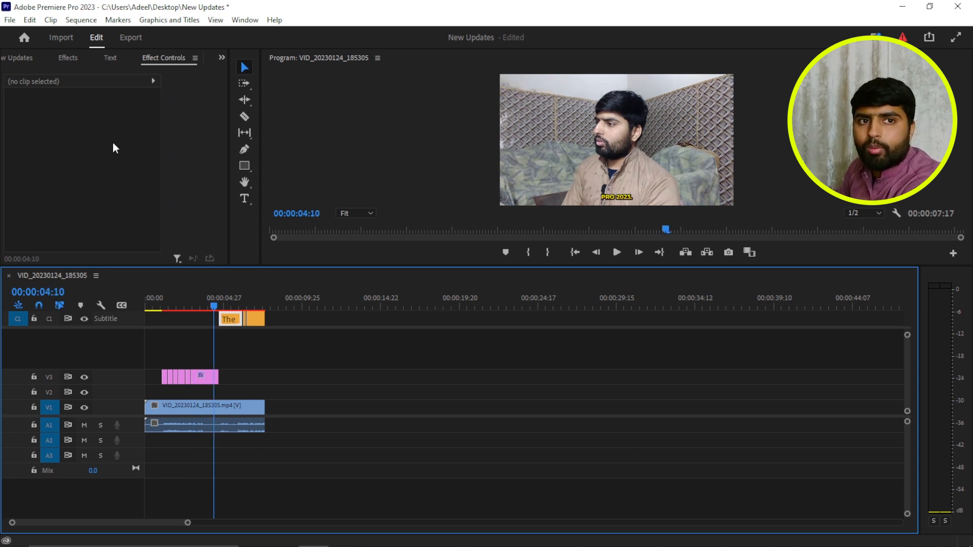
click(209, 378)
drag(214, 309, 201, 310)
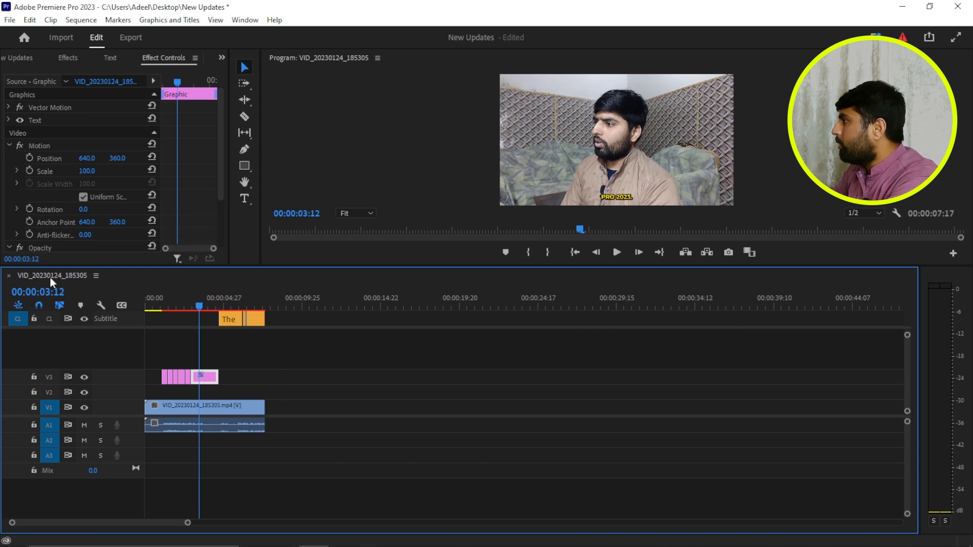
click(76, 59)
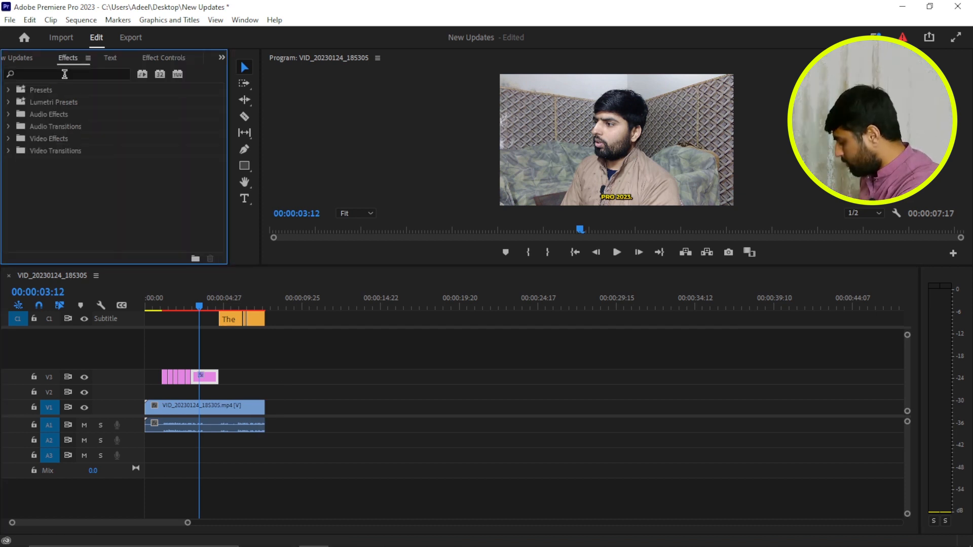
click(64, 74)
text(tran)
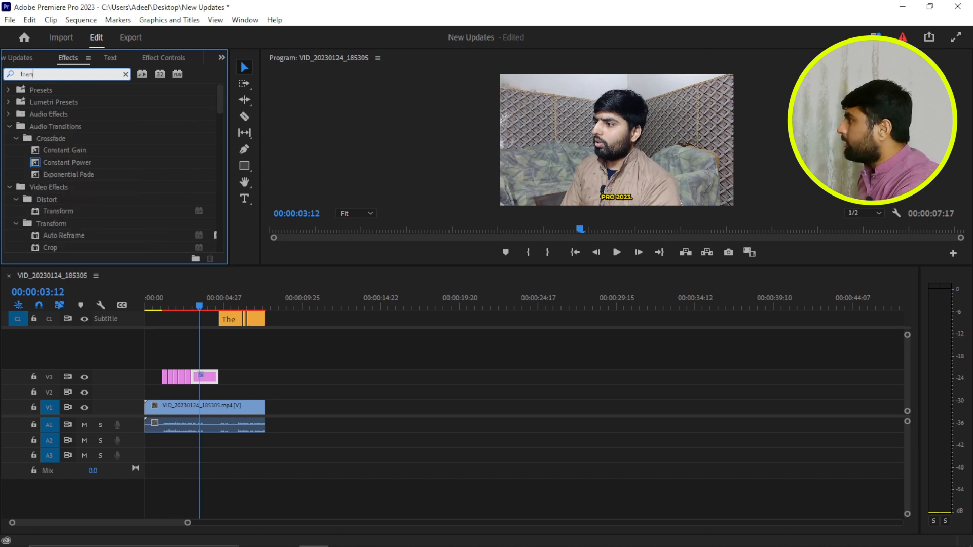
text(s)
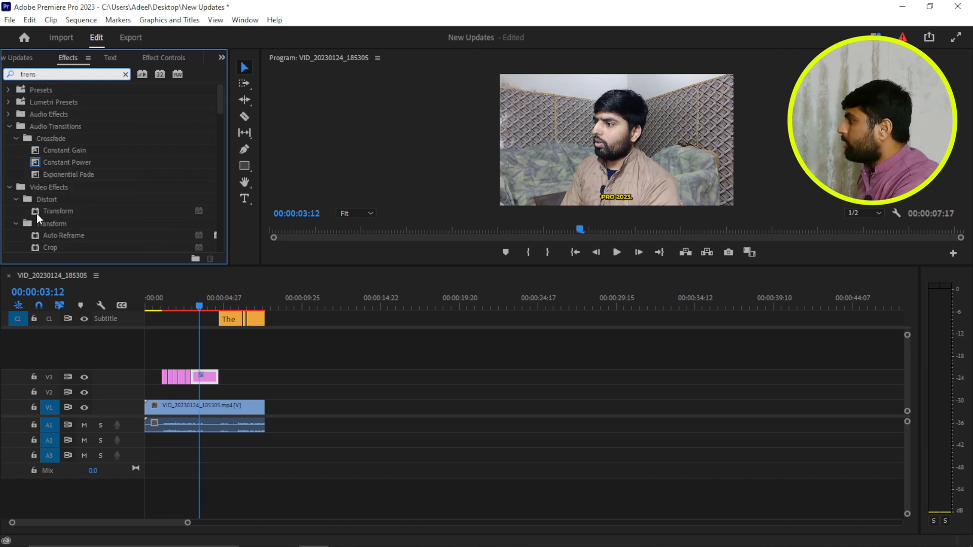
drag(36, 212, 206, 378)
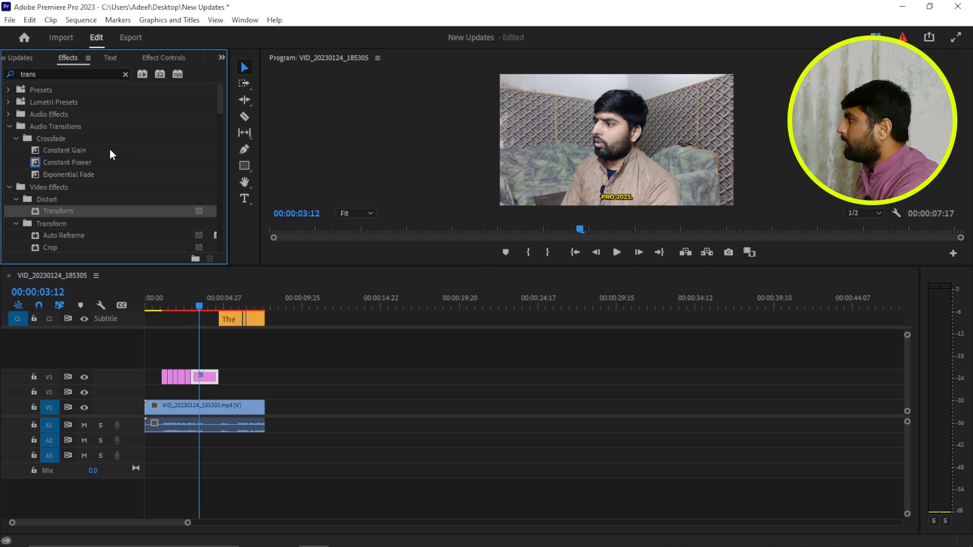
- Add a Scale keyframe of 100.0 for the Transform effect at the start of the "Pro 2023." graphic, at 00:00:02:27
click(151, 58)
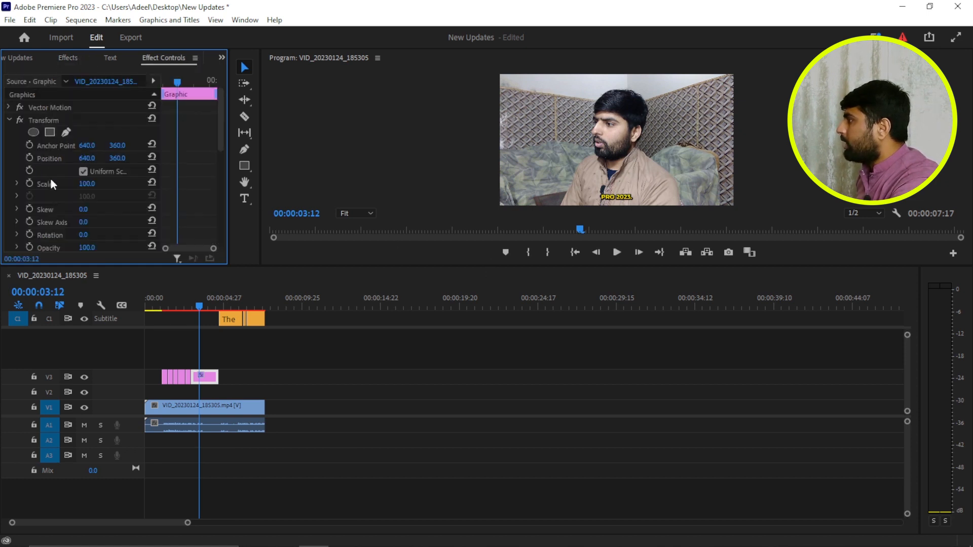
scroll(62, 190, down, 1)
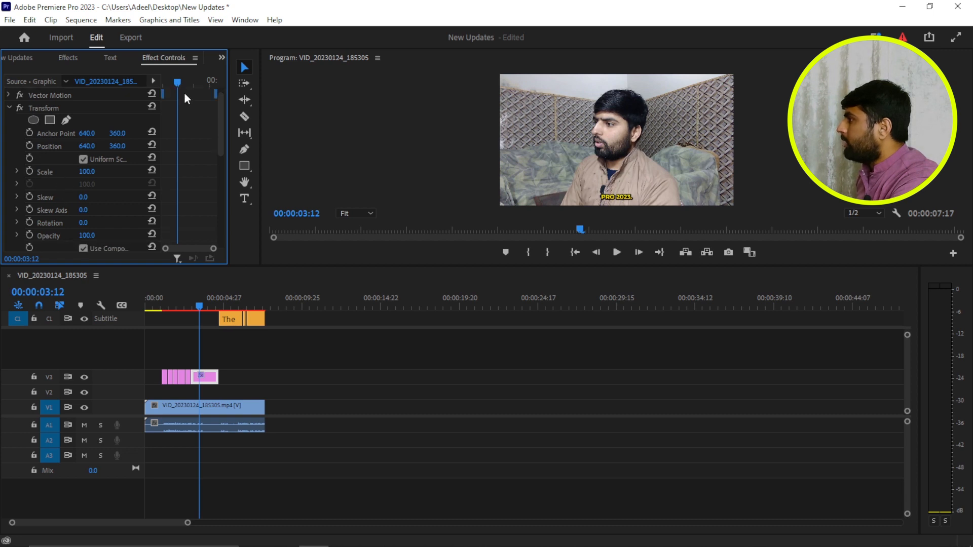
drag(177, 84, 159, 95)
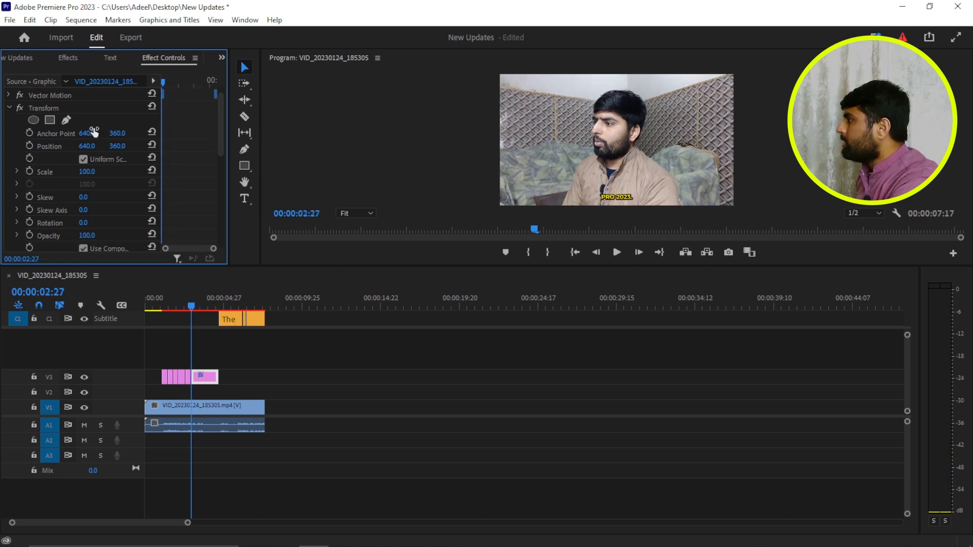
click(28, 172)
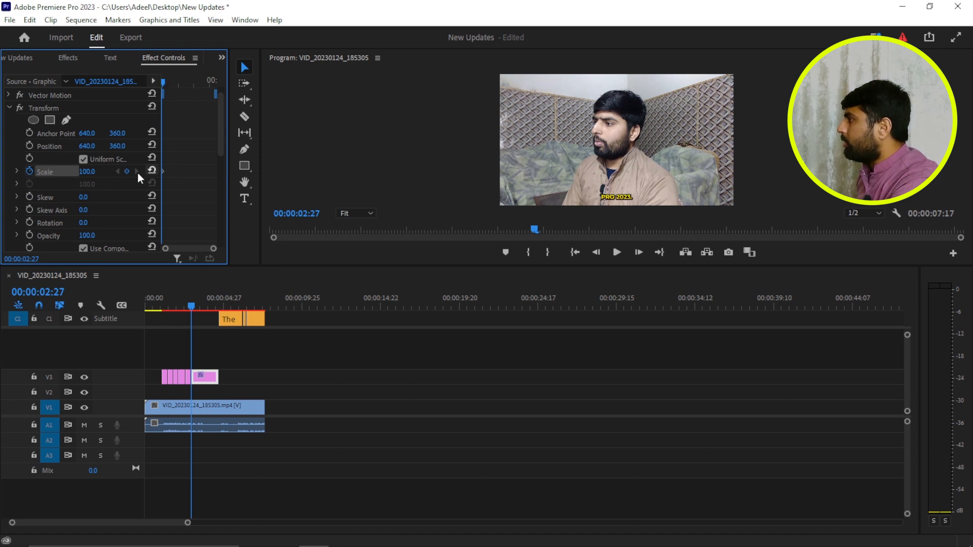
- Set the Transform effect's first Scale keyframe to 0 and add a Scale keyframe of 100 at 00:00:03:17
click(91, 172)
text(0)
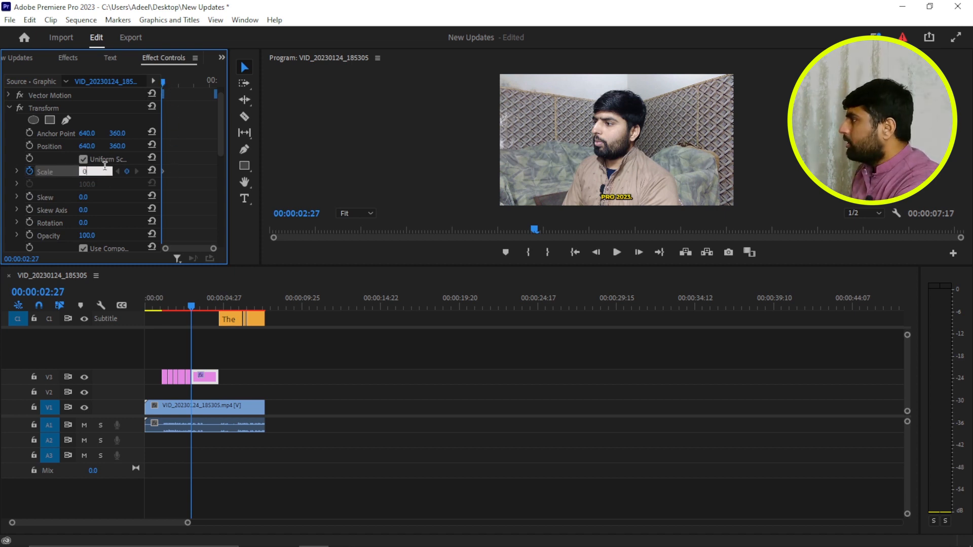
key(Return)
drag(163, 82, 183, 85)
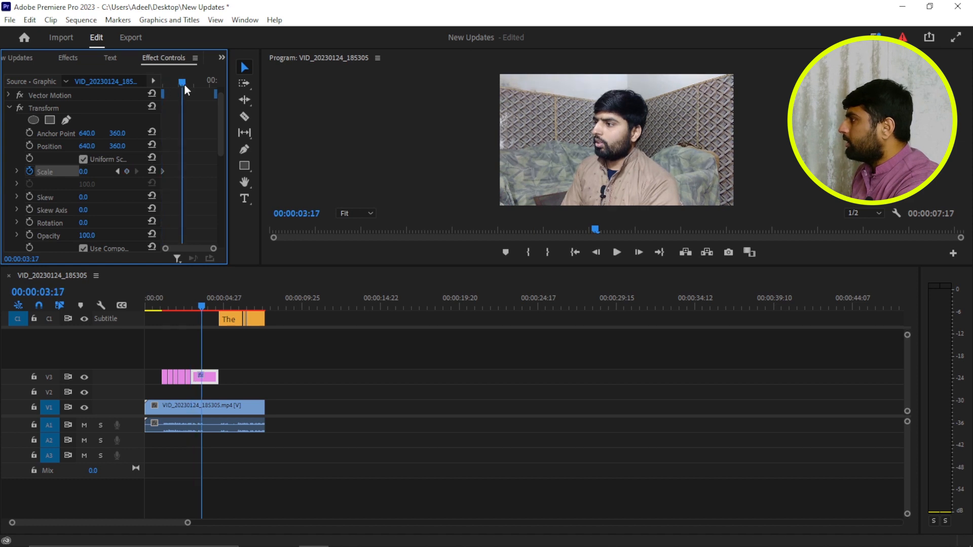
click(91, 171)
text(100)
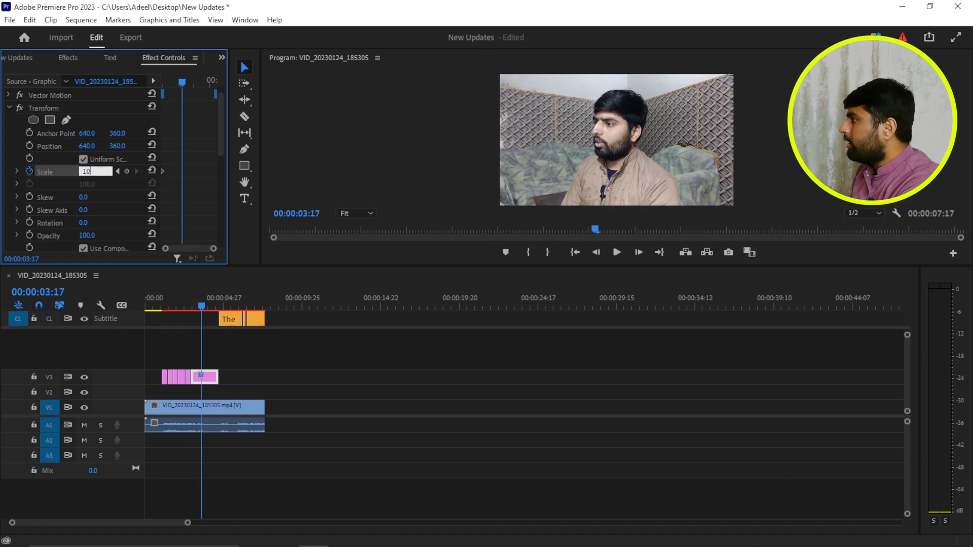
click(105, 210)
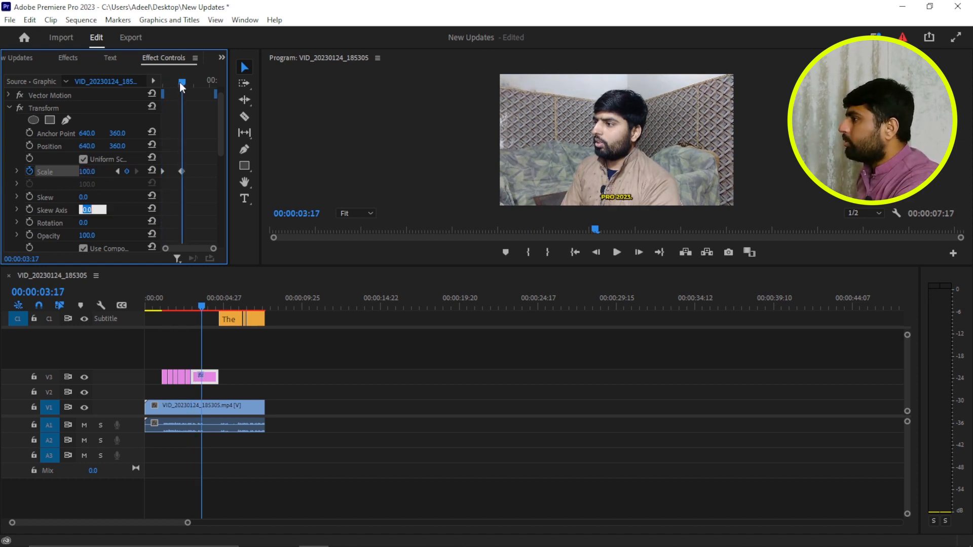
- Play back the "Pro 2023." graphic from its start several times to examine the scale-up animation
drag(179, 82, 162, 82)
key(space)
key(space)
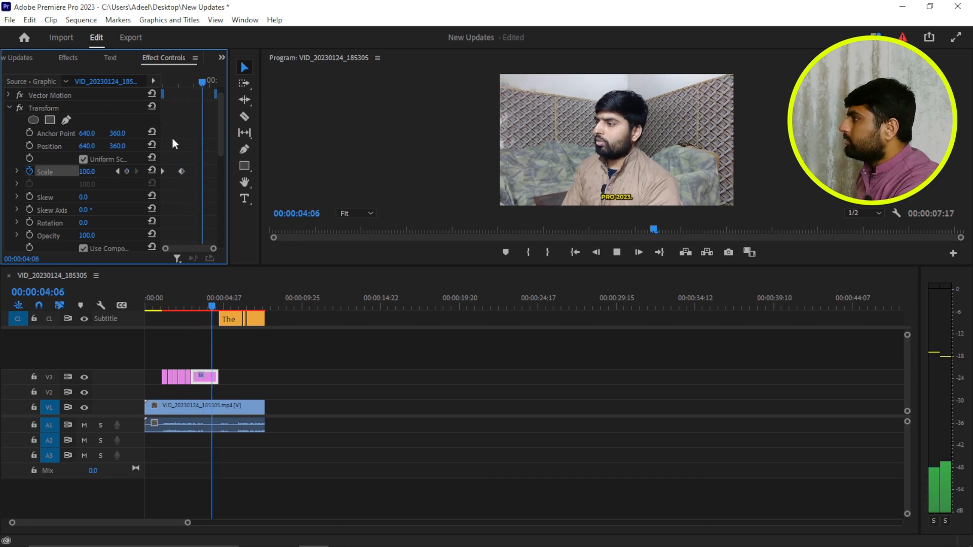
drag(202, 82, 131, 122)
key(space)
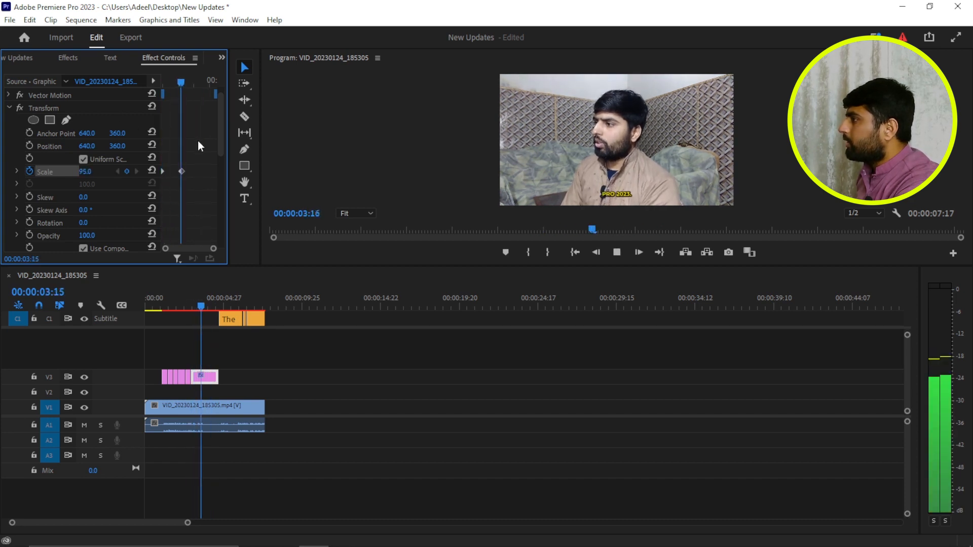
key(space)
drag(186, 79, 123, 126)
key(space)
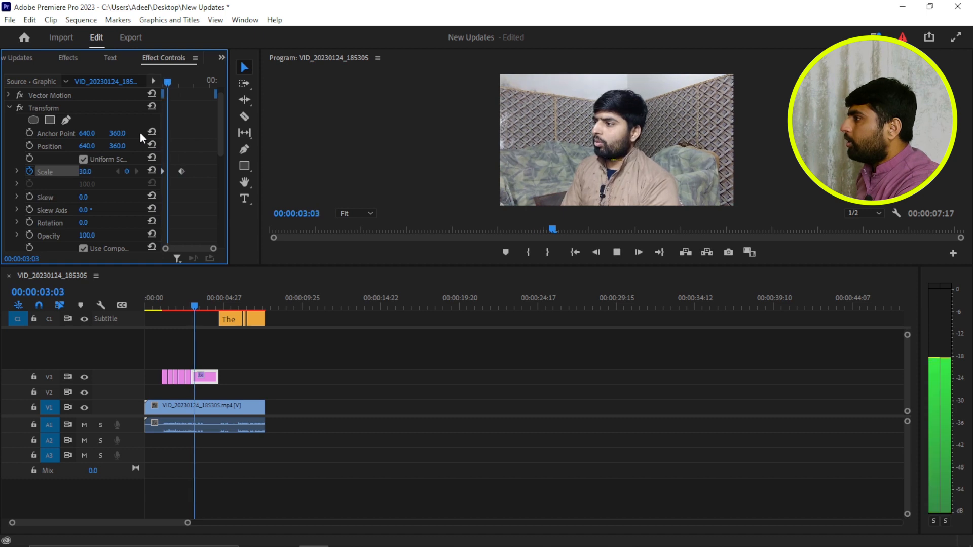
key(space)
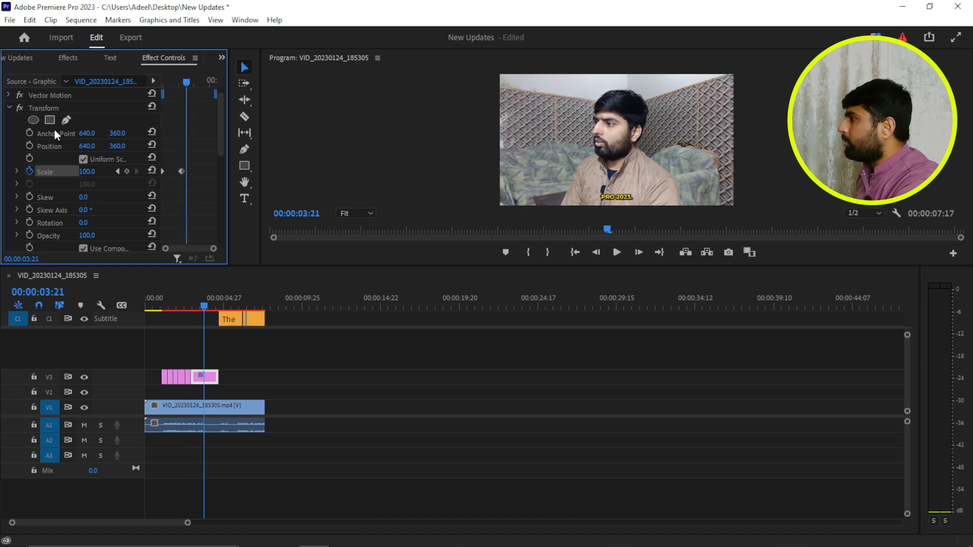
- Move the Transform anchor point onto the caption text at 646.7, 666.7 and enlarge the preview to place the text at position 648.1, 661.9
click(49, 144)
drag(618, 144, 618, 196)
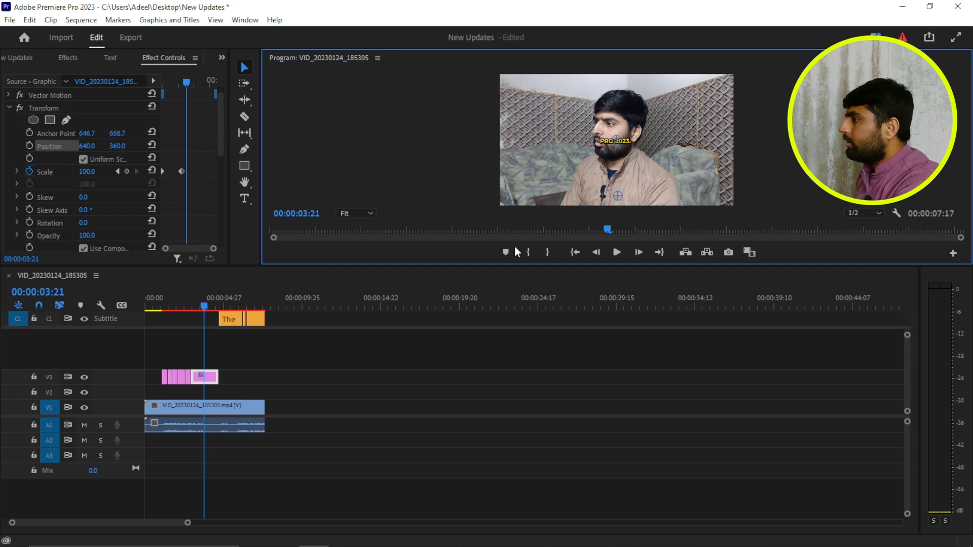
drag(469, 267, 469, 324)
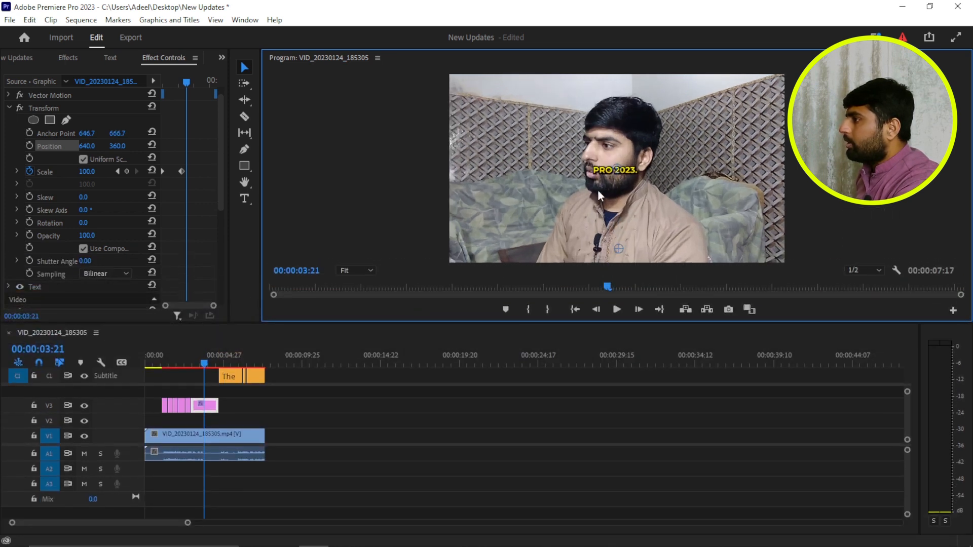
drag(617, 172, 619, 248)
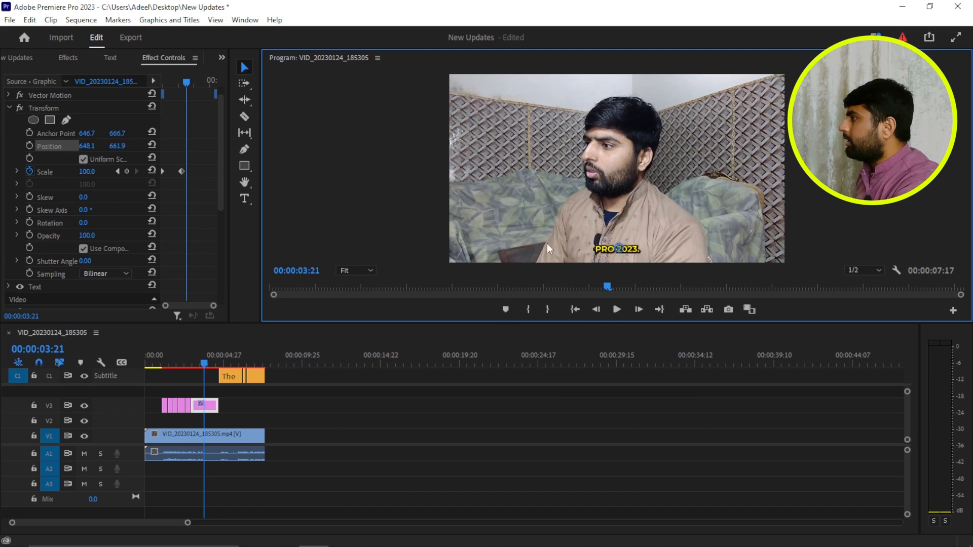
- Play back the "Pro 2023." graphic from 00:00:02:27 to check how it scales from the new anchor point
click(189, 81)
key(space)
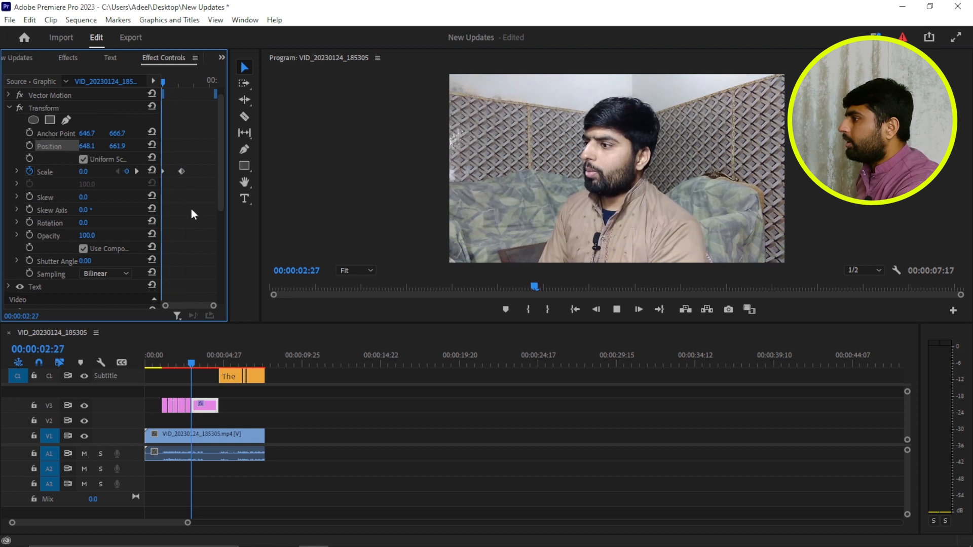
key(space)
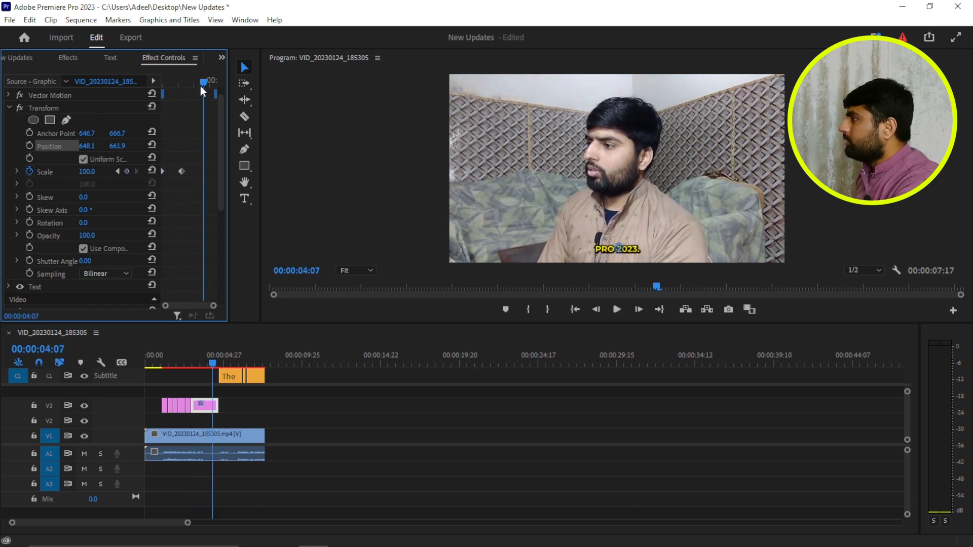
- Shift the second Transform Scale keyframe about halfway toward the first, apply Ease In to it, and play back the faster animation
key(Up)
click(181, 171)
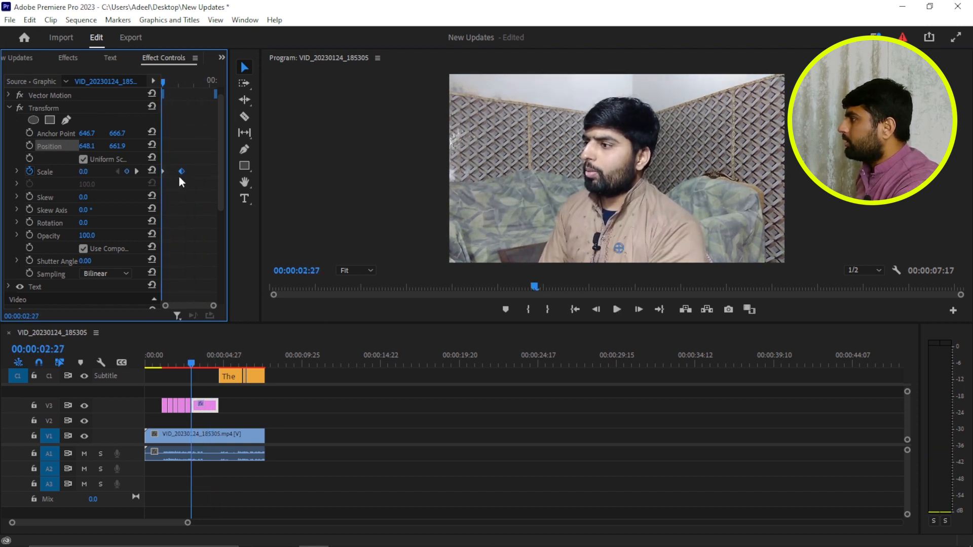
right_click(172, 172)
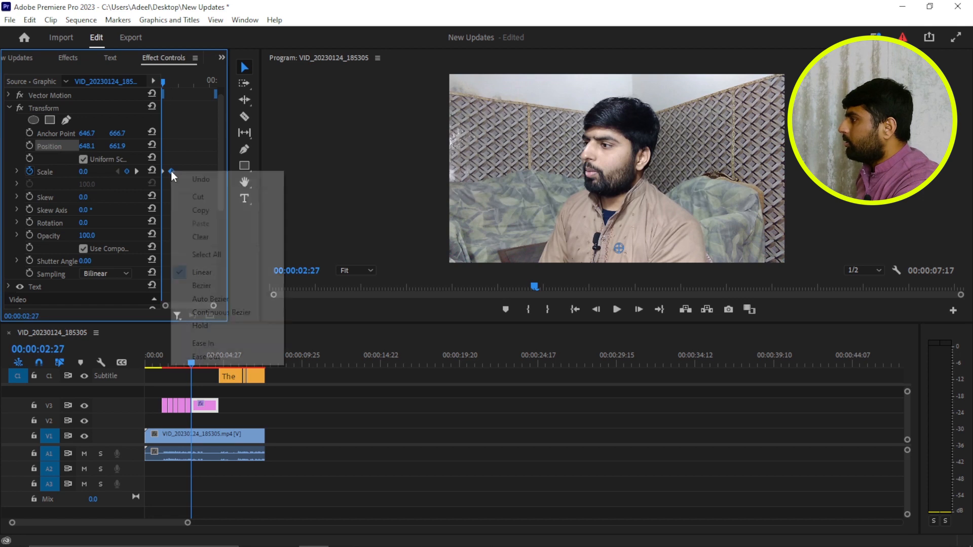
click(248, 343)
key(space)
key(space)
drag(188, 82, 137, 101)
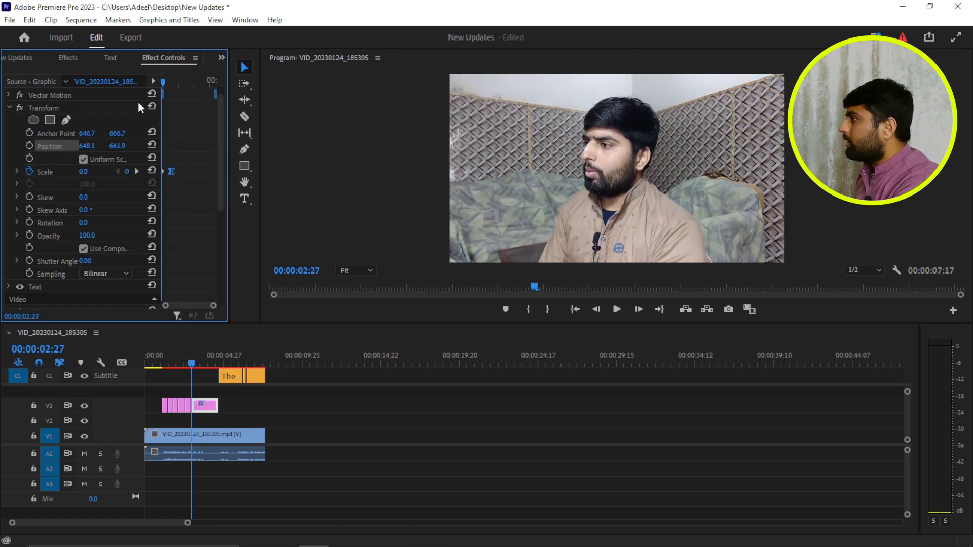
key(space)
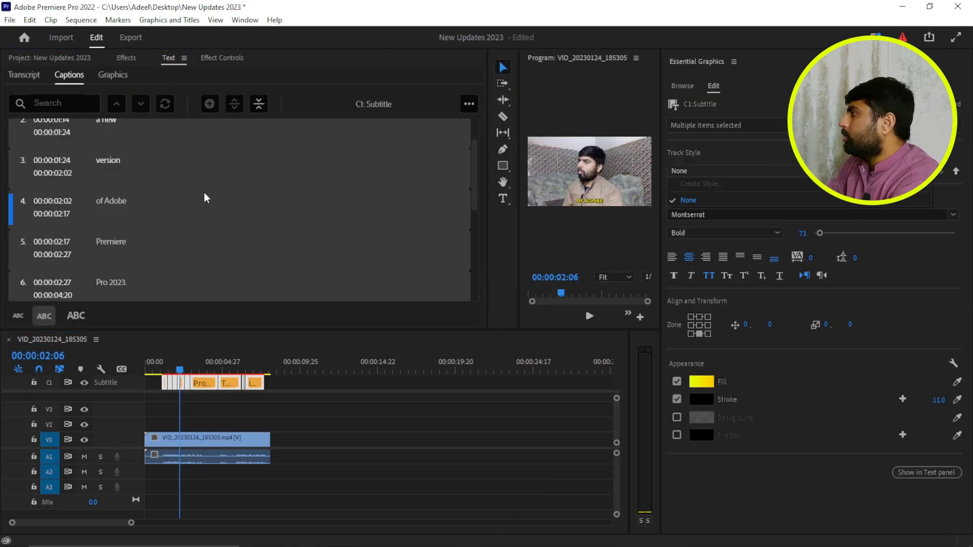
- In the Premiere Pro 2022 project "New Updates 2023", view the sequence's transcript and the project's media items
click(24, 74)
click(335, 425)
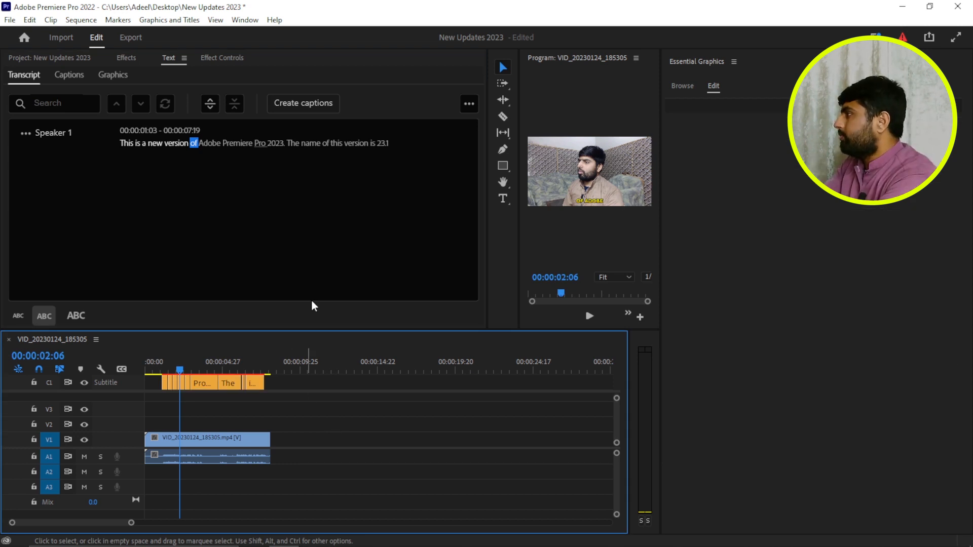
click(124, 58)
click(67, 57)
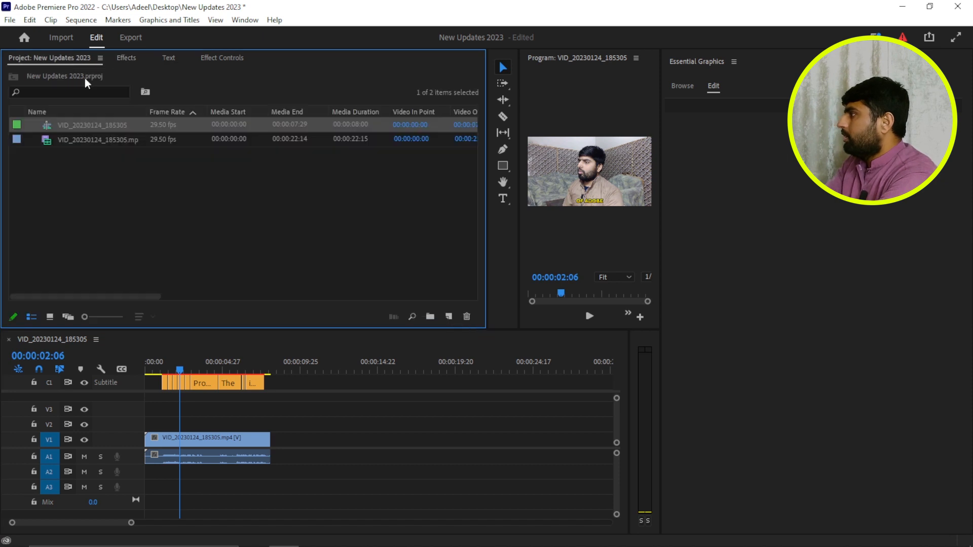
click(203, 226)
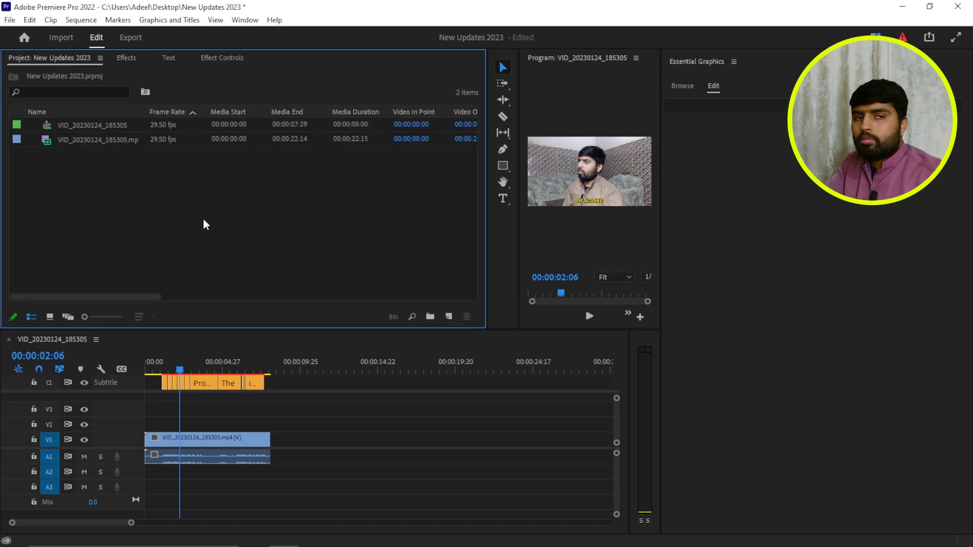